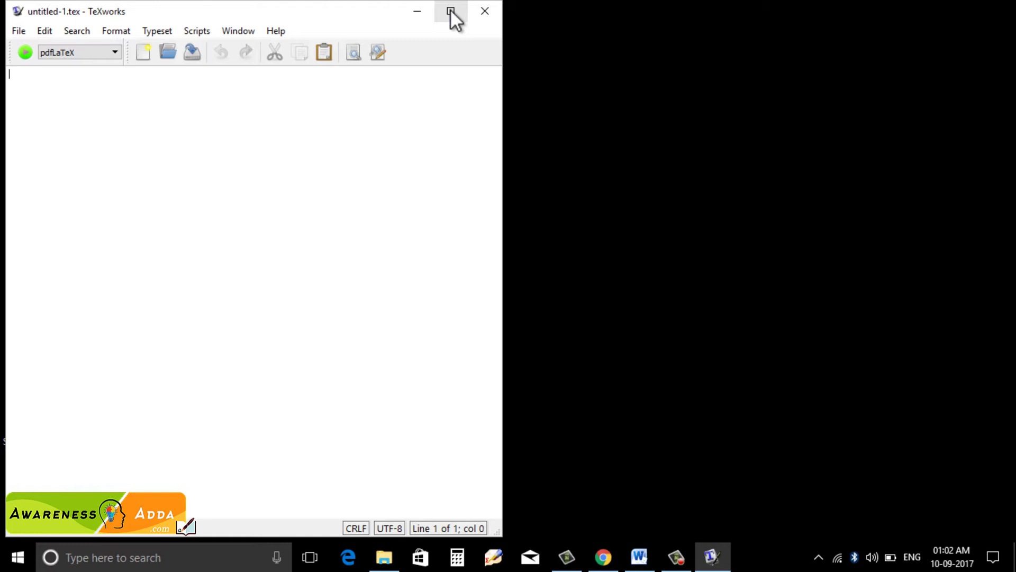
- Write \documentclass[12pt]{article} on the first line of the empty editor
{"action": "left_click", "coordinate": [44, 74]}
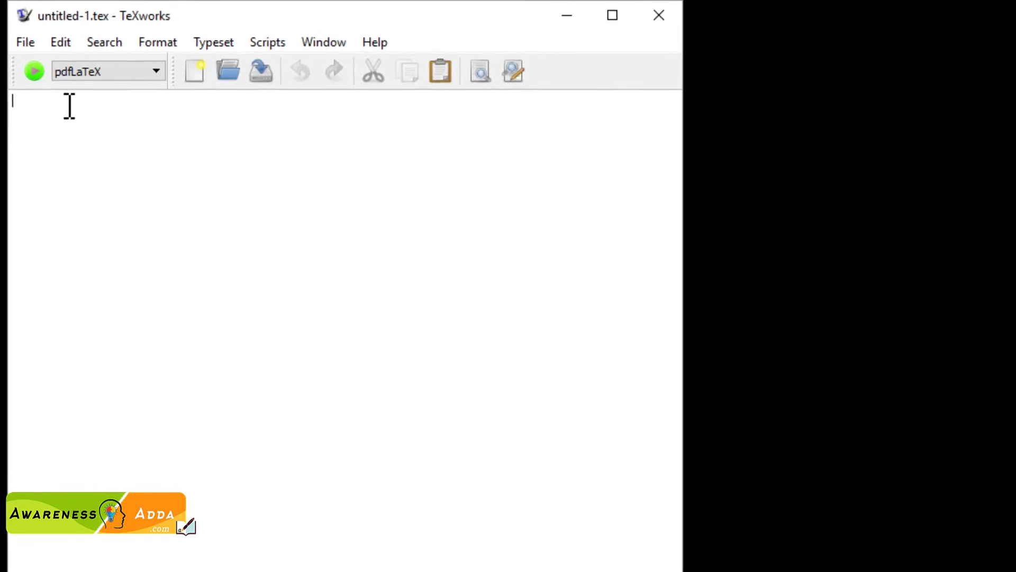
{"action": "type", "text": "\\"}
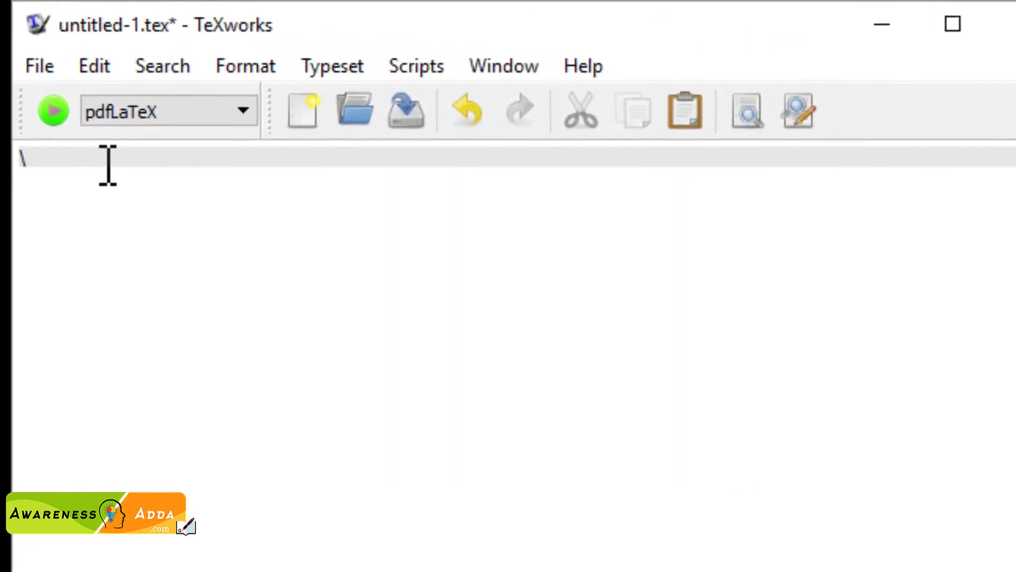
{"action": "type", "text": "docume"}
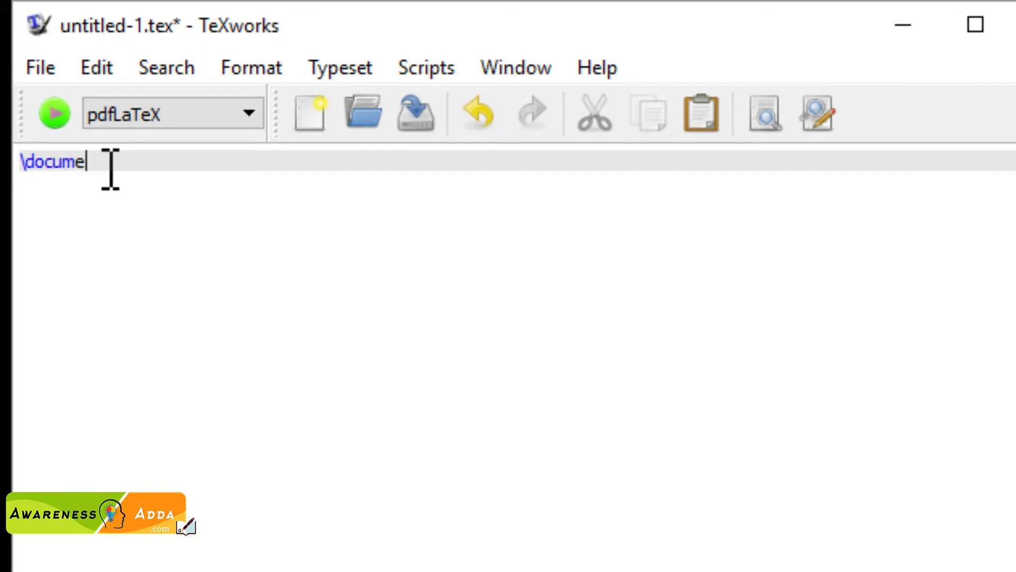
{"action": "type", "text": "ntclass"}
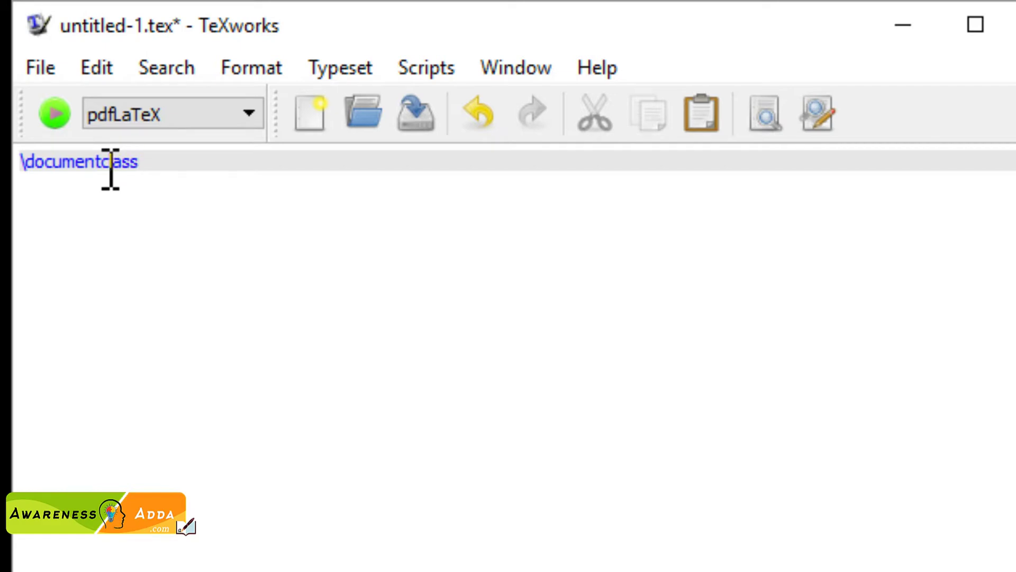
{"action": "type", "text": "[]"}
{"action": "key", "text": "Left"}
{"action": "type", "text": "12pt"}
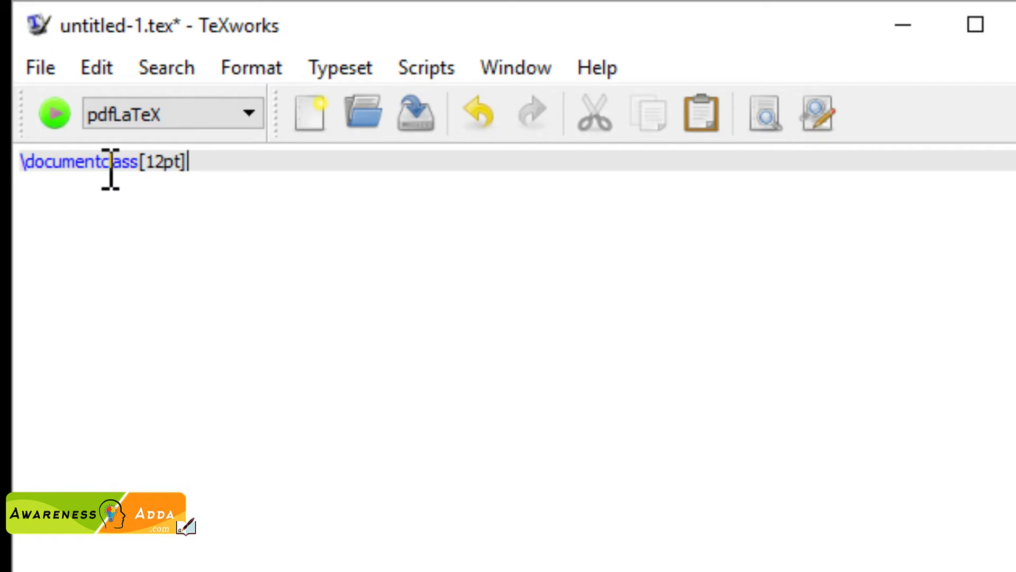
{"action": "type", "text": "{}"}
{"action": "type", "text": "art"}
{"action": "type", "text": "icle"}
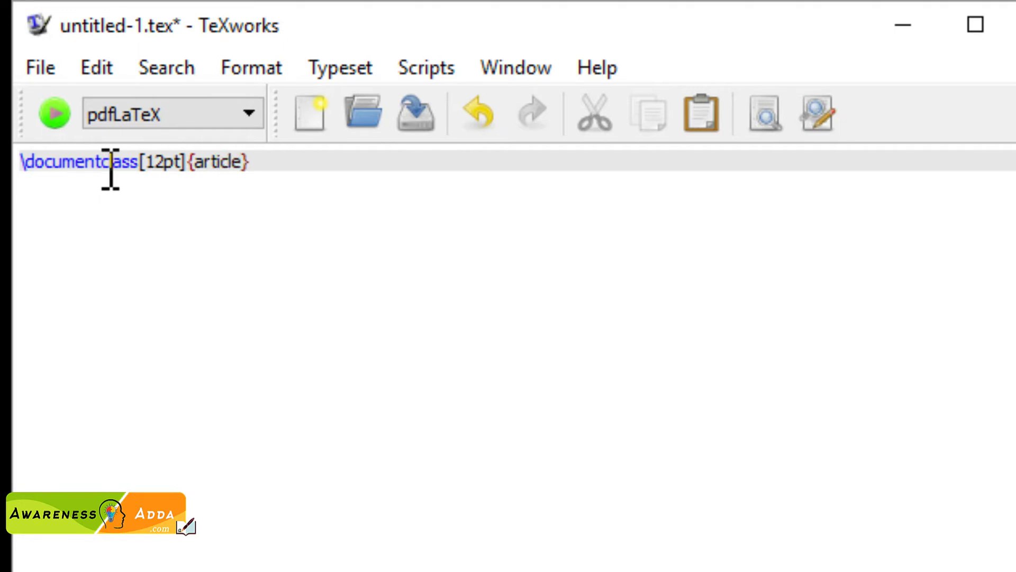
{"action": "left_click", "coordinate": [276, 167]}
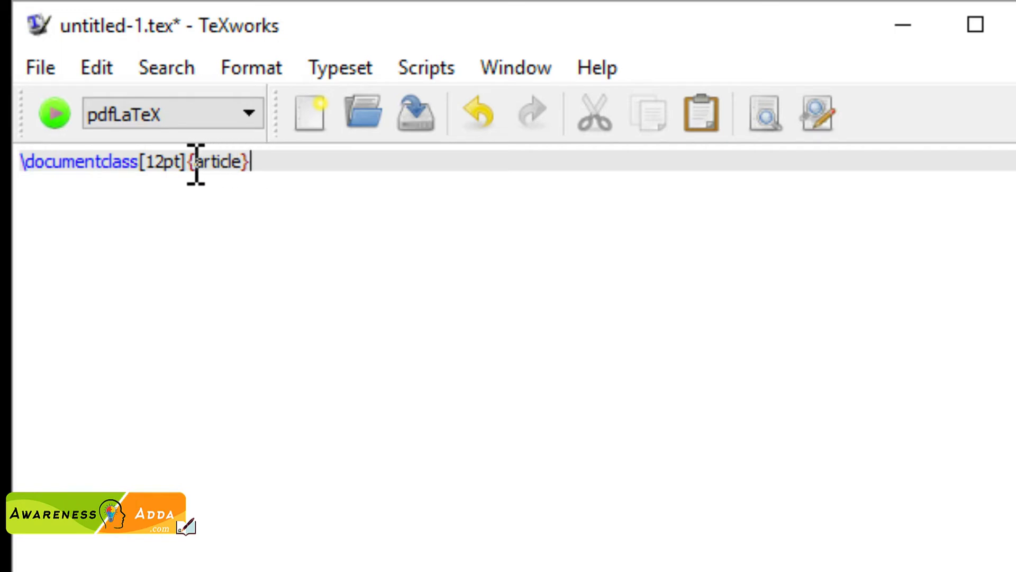
{"action": "left_click", "coordinate": [143, 162]}
{"action": "left_click", "coordinate": [301, 169]}
{"action": "left_click", "coordinate": [304, 168]}
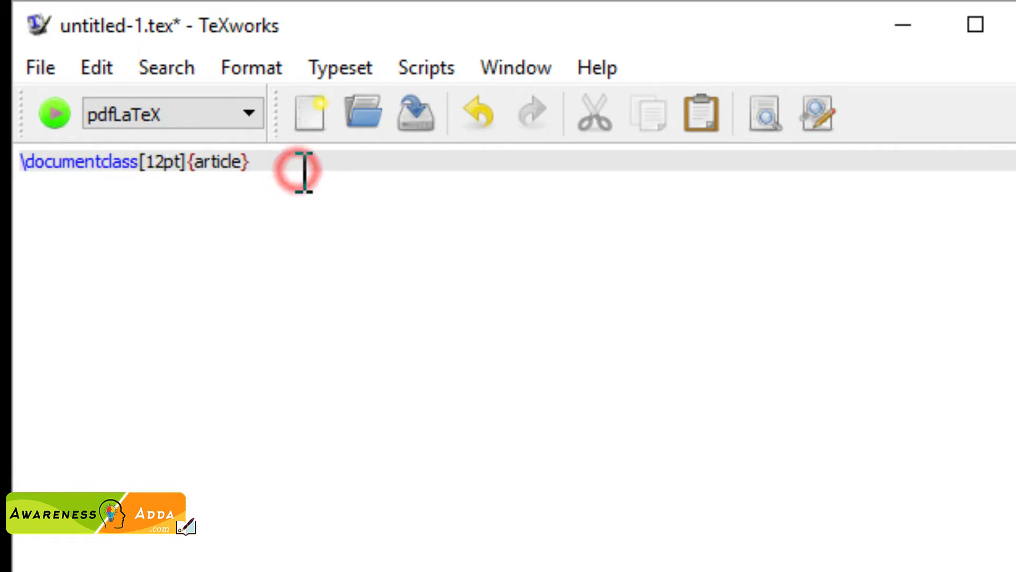
- Add \begin{document} and \end{document} on lines 2 and 3
{"action": "key", "text": "Return"}
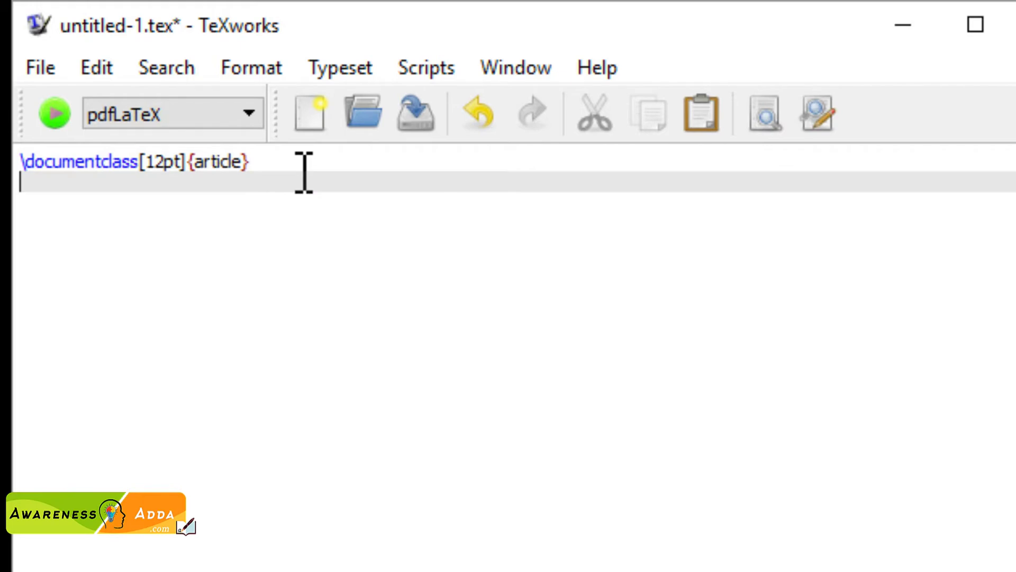
{"action": "type", "text": "\\begin{d"}
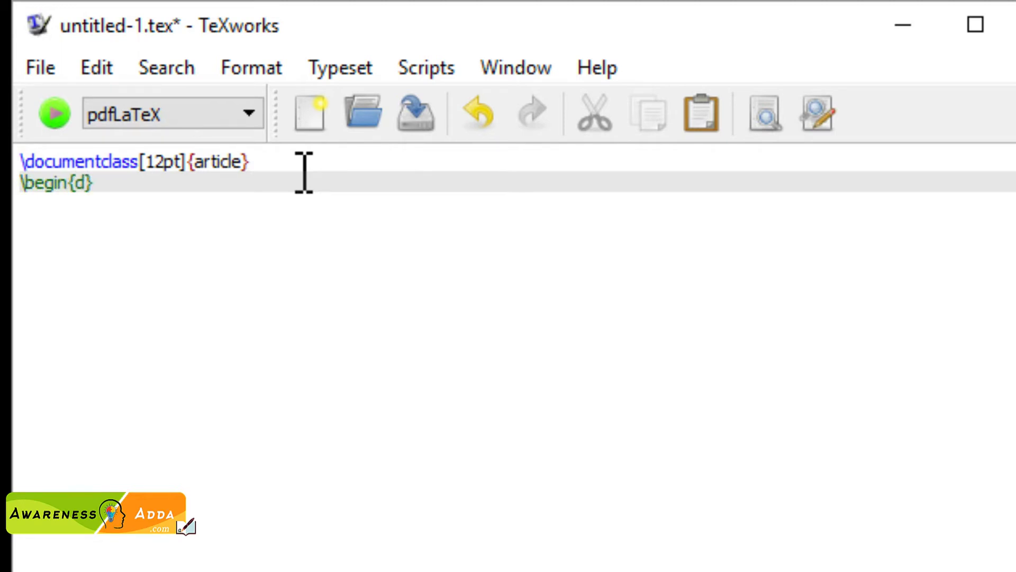
{"action": "type", "text": "ocum"}
{"action": "type", "text": "ent"}
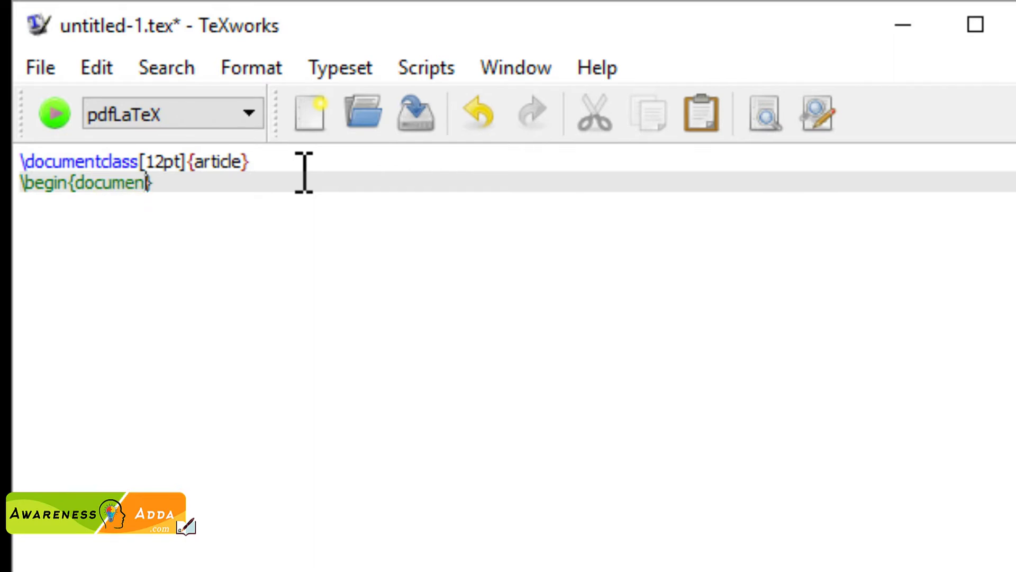
{"action": "key", "text": "Right"}
{"action": "key", "text": "Return"}
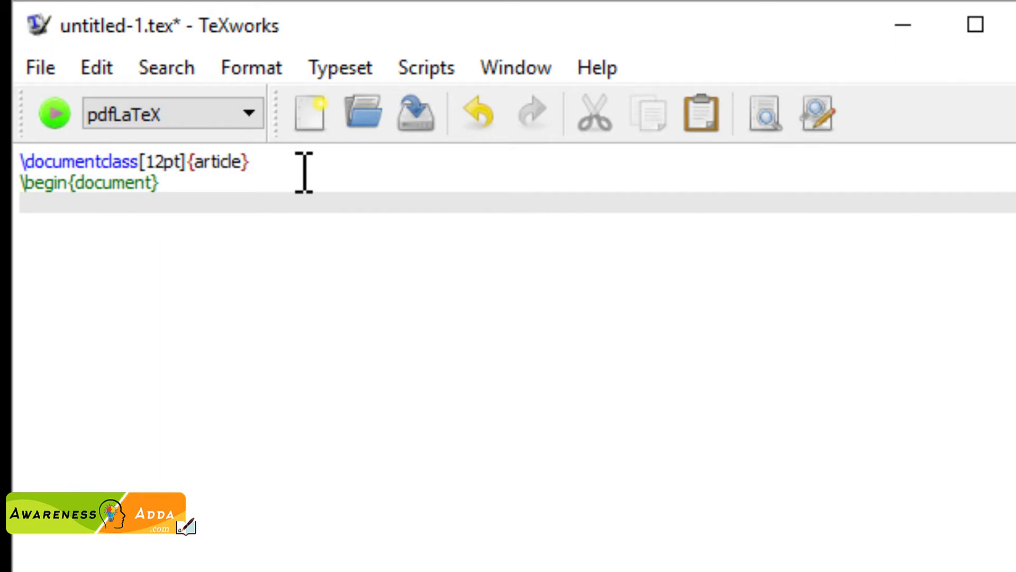
{"action": "type", "text": "\\end{"}
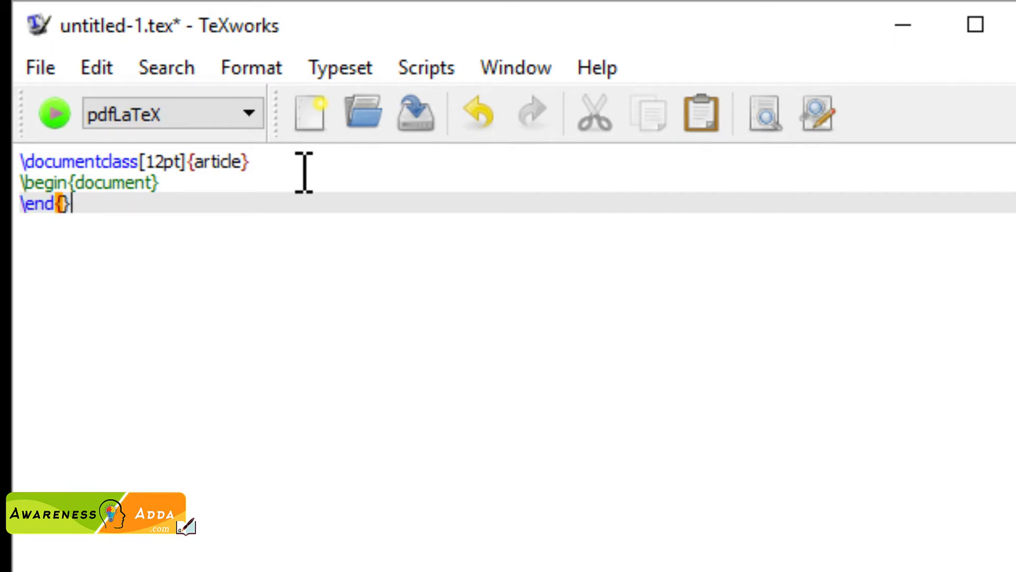
{"action": "type", "text": "docum"}
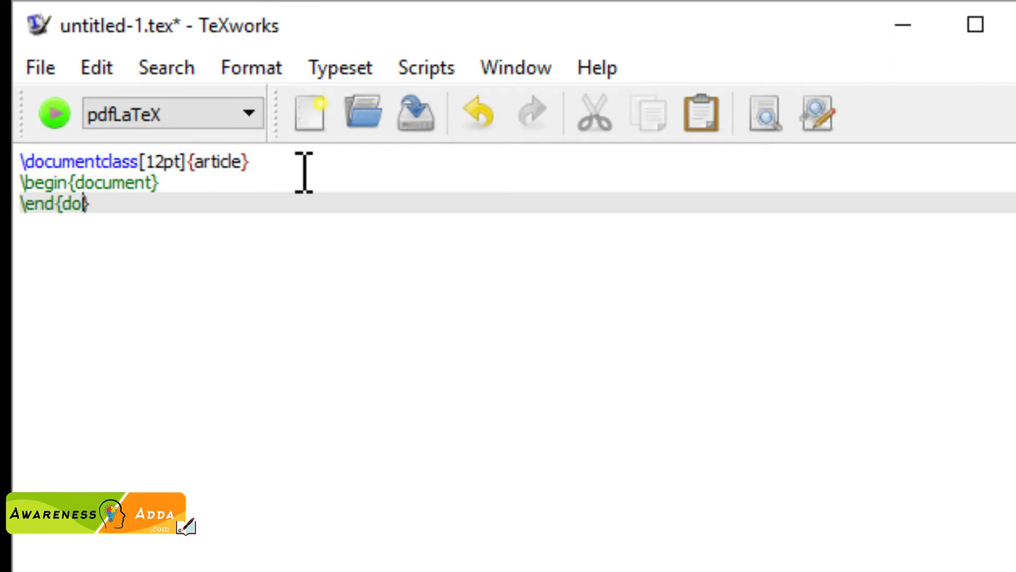
{"action": "type", "text": "ent"}
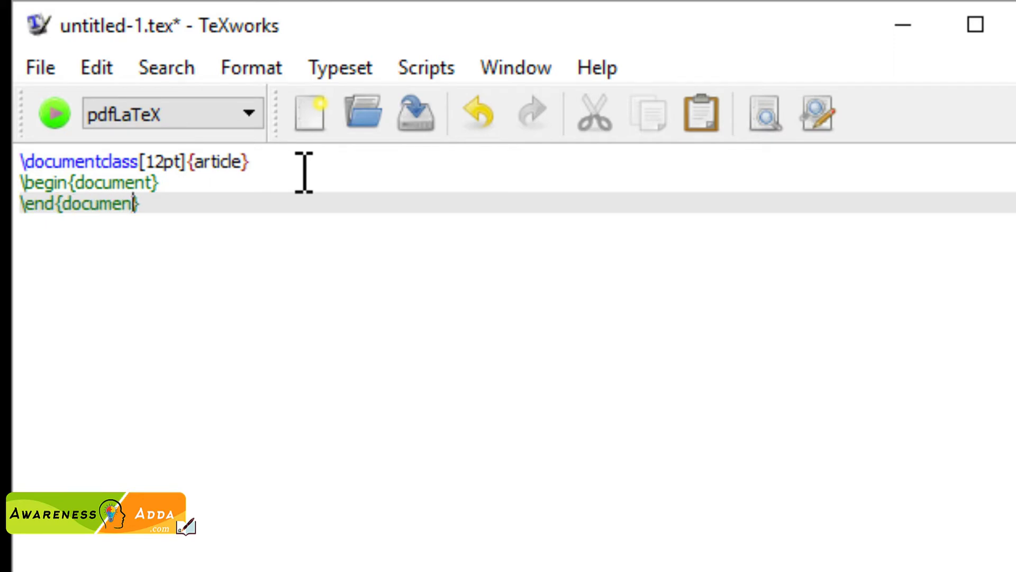
{"action": "key", "text": "End"}
- Insert blank body lines between \begin{document} and \end{document}
{"action": "key", "text": "Up"}
{"action": "key", "text": "End"}
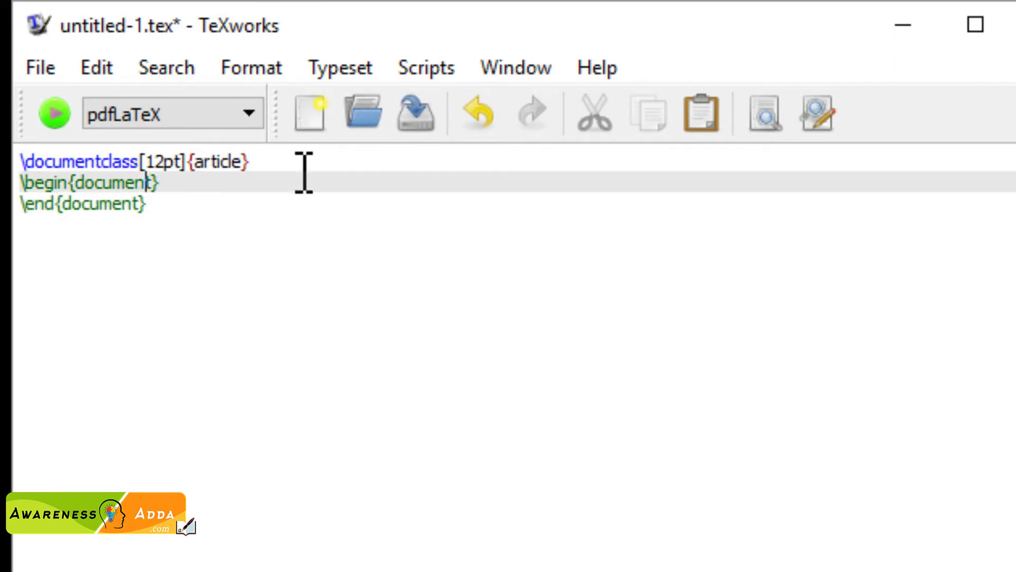
{"action": "key", "text": "Return"}
{"action": "key", "text": "Return"}
{"action": "key", "text": "Return"}
{"action": "key", "text": "Return"}
{"action": "key", "text": "Return"}
{"action": "key", "text": "Return"}
{"action": "key", "text": "Return"}
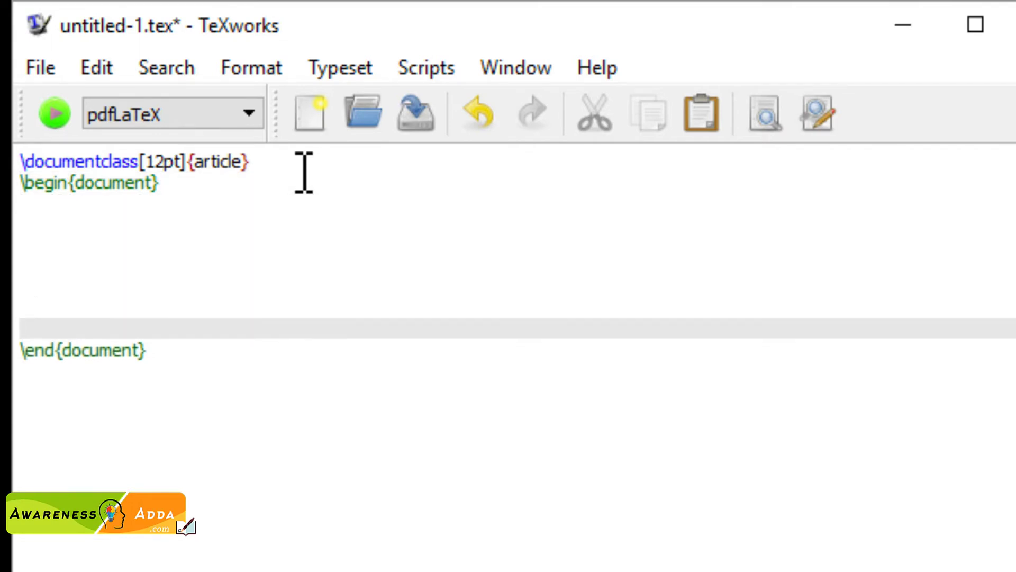
{"action": "key", "text": "Up"}
{"action": "key", "text": "Up"}
{"action": "key", "text": "Up"}
{"action": "key", "text": "Up"}
{"action": "key", "text": "Up"}
{"action": "key", "text": "Up"}
{"action": "key", "text": "Down"}
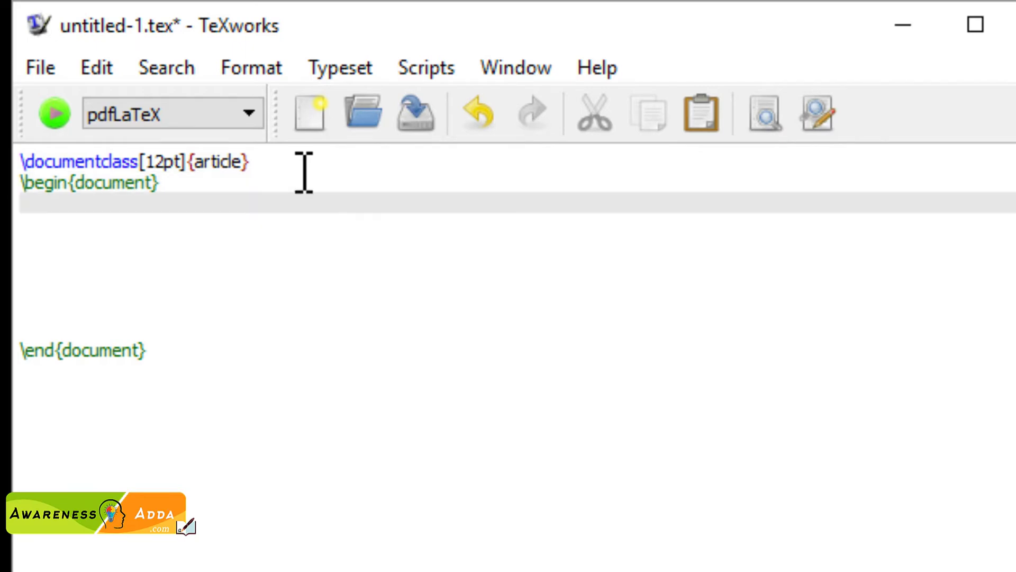
{"action": "key", "text": "Down"}
{"action": "key", "text": "Down"}
{"action": "key", "text": "Down"}
{"action": "key", "text": "Down"}
{"action": "key", "text": "Down"}
{"action": "key", "text": "Down"}
{"action": "key", "text": "Up"}
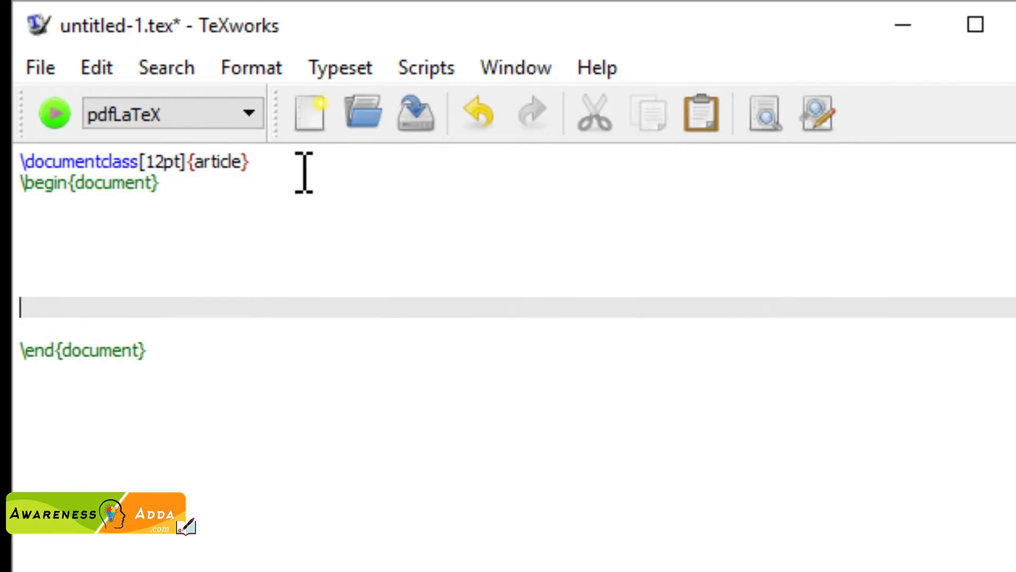
{"action": "key", "text": "Up"}
{"action": "key", "text": "Up"}
{"action": "key", "text": "Up"}
{"action": "key", "text": "Up"}
{"action": "key", "text": "Up"}
{"action": "key", "text": "Up"}
{"action": "key", "text": "Down"}
{"action": "key", "text": "Down"}
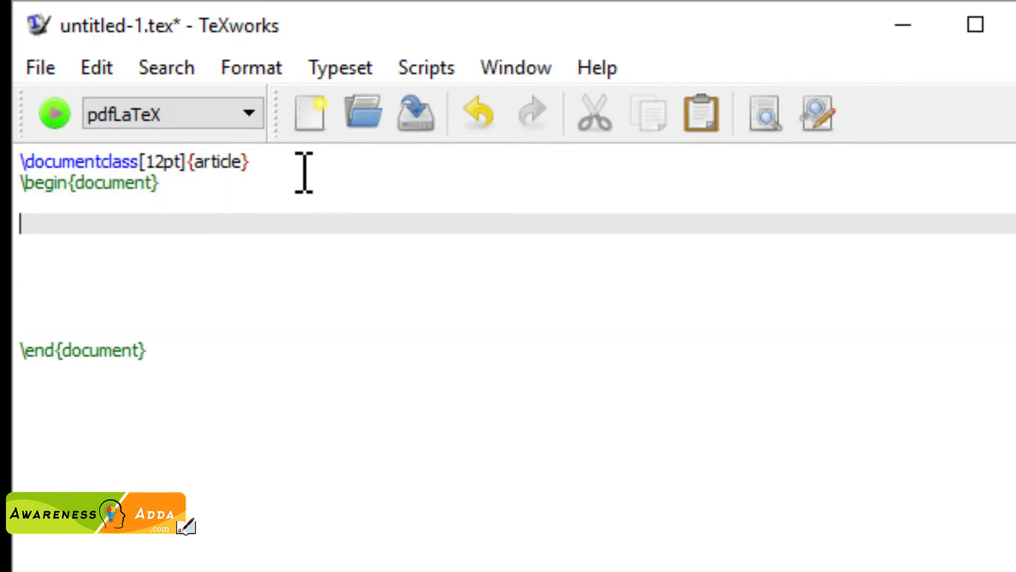
{"action": "key", "text": "Down"}
{"action": "key", "text": "Down"}
{"action": "key", "text": "Down"}
{"action": "key", "text": "Down"}
{"action": "key", "text": "Down"}
{"action": "key", "text": "Up"}
{"action": "key", "text": "Up"}
{"action": "key", "text": "Up"}
{"action": "key", "text": "Up"}
{"action": "key", "text": "Up"}
{"action": "key", "text": "Up"}
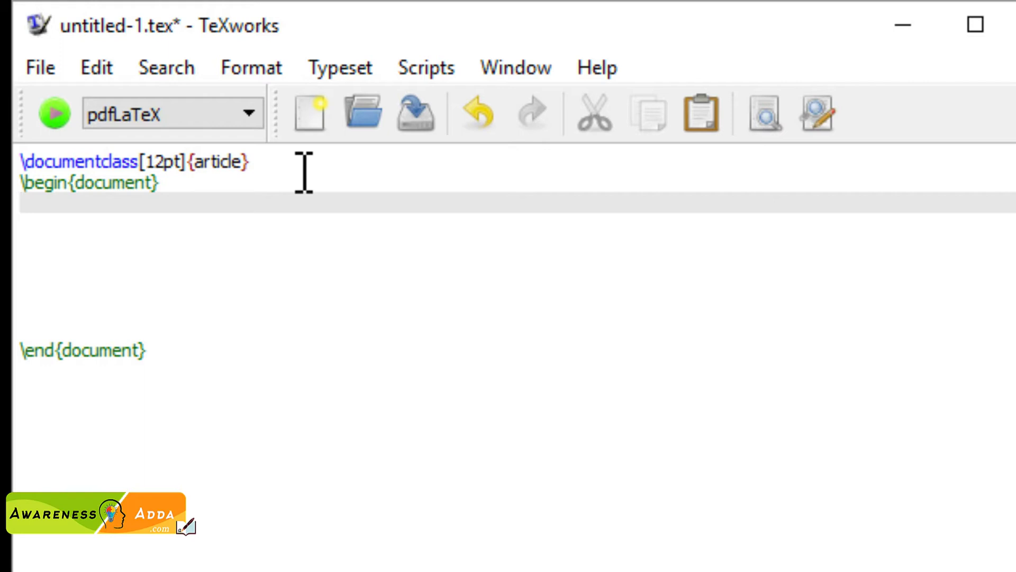
- Add a \title{Latex tuttorial in teluguu} line after \begin{document}
{"action": "type", "text": "\\title{}"}
{"action": "key", "text": "Left"}
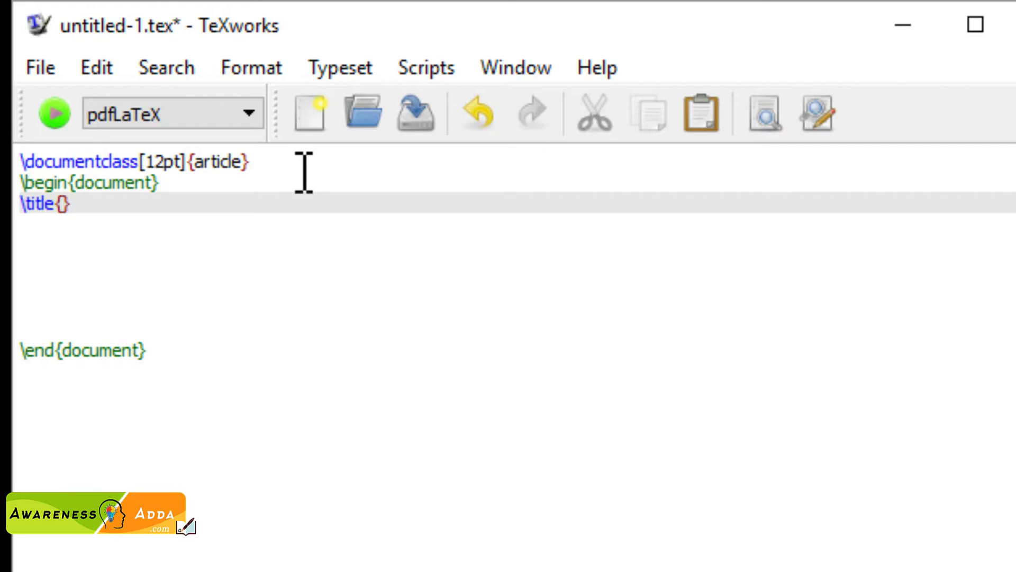
{"action": "type", "text": "Latex tu"}
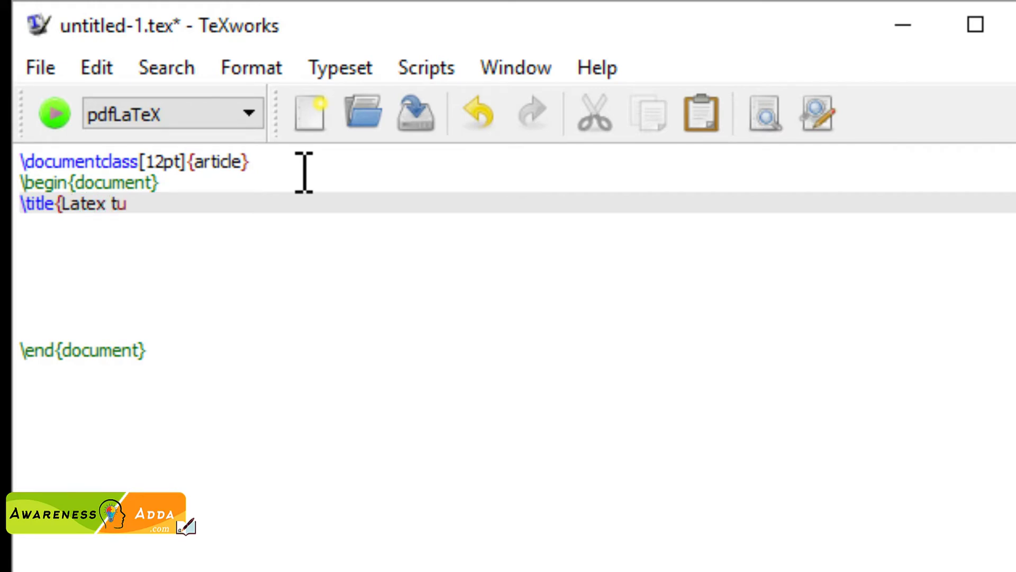
{"action": "type", "text": "ttoria"}
{"action": "type", "text": "l in "}
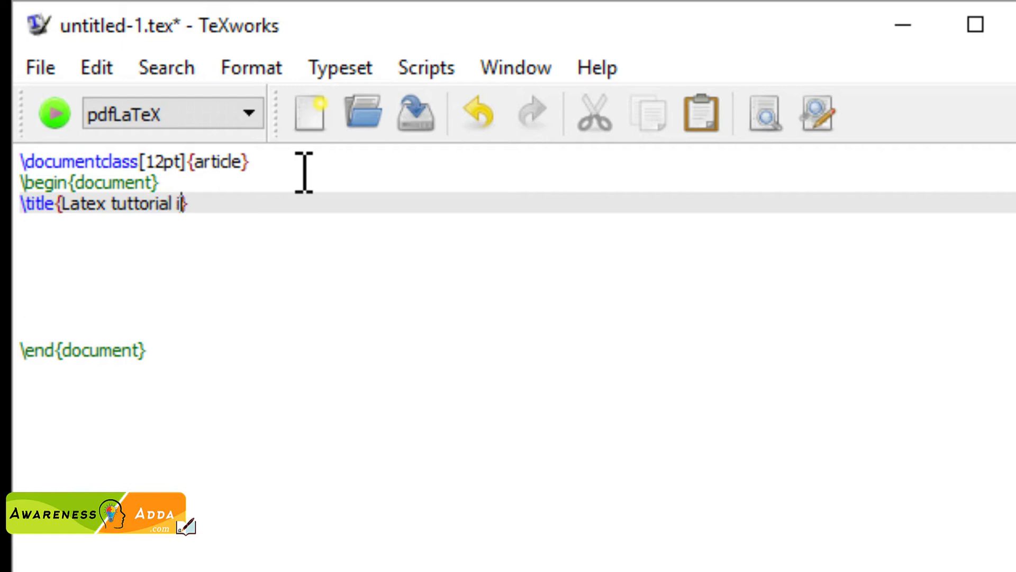
{"action": "type", "text": "telugu"}
{"action": "type", "text": "u"}
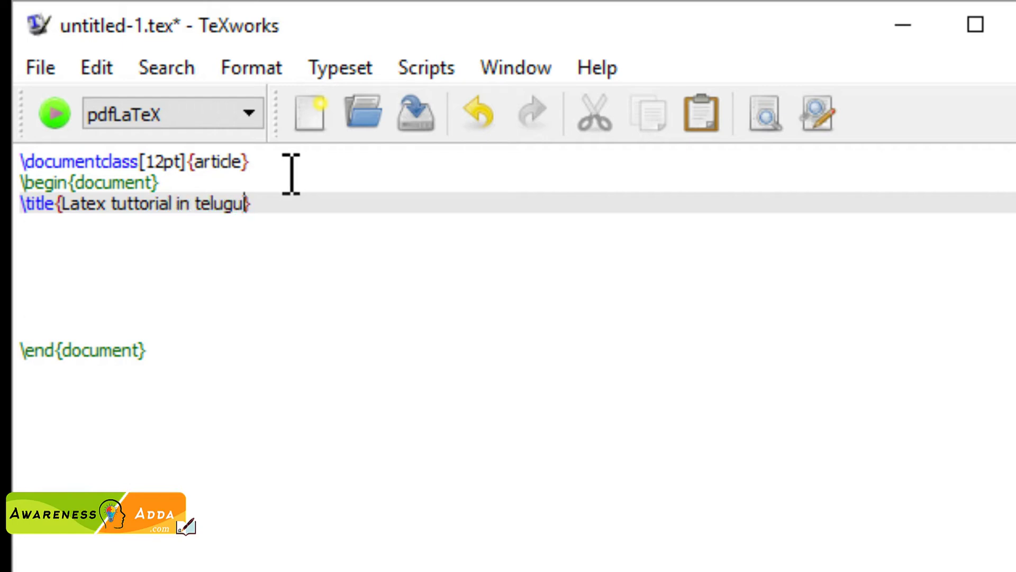
- Capitalize the title to read 'Latex Tuttorial in Telugu'
{"action": "left_click", "coordinate": [122, 204]}
{"action": "key", "text": "Delete"}
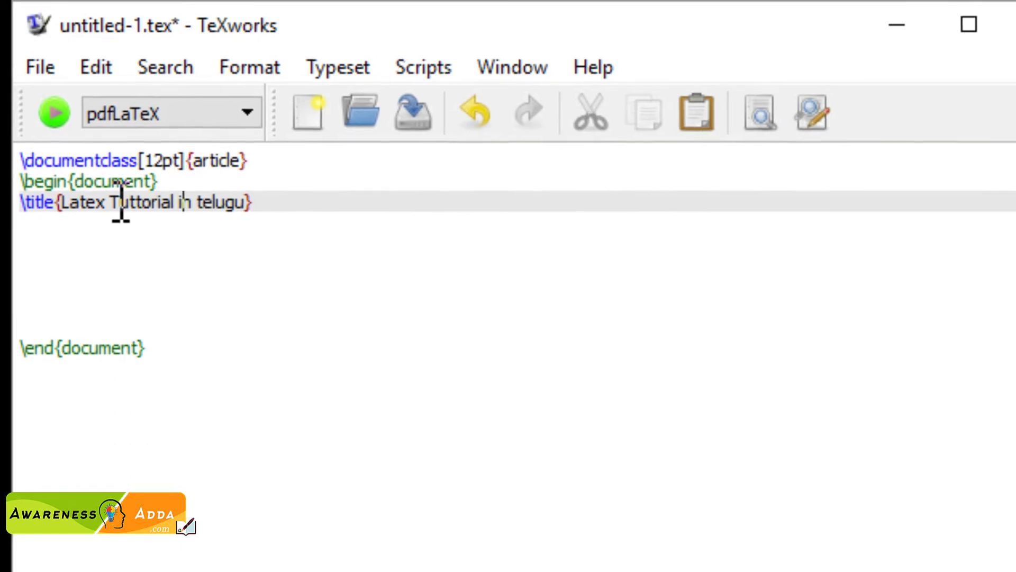
{"action": "key", "text": "ctrl+Right"}
{"action": "key", "text": "ctrl+Right"}
{"action": "key", "text": "Delete"}
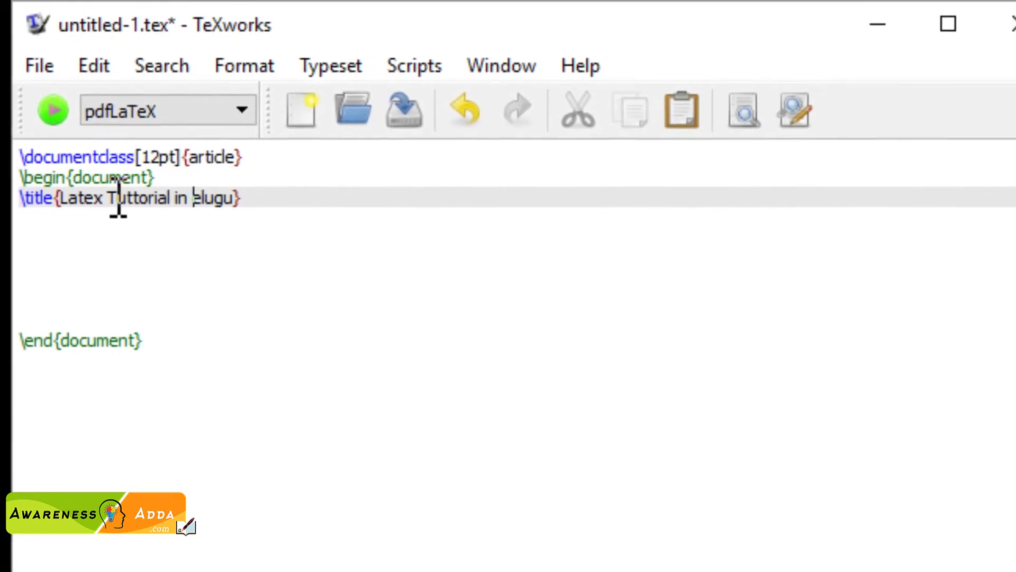
{"action": "type", "text": "T"}
{"action": "left_click", "coordinate": [302, 340]}
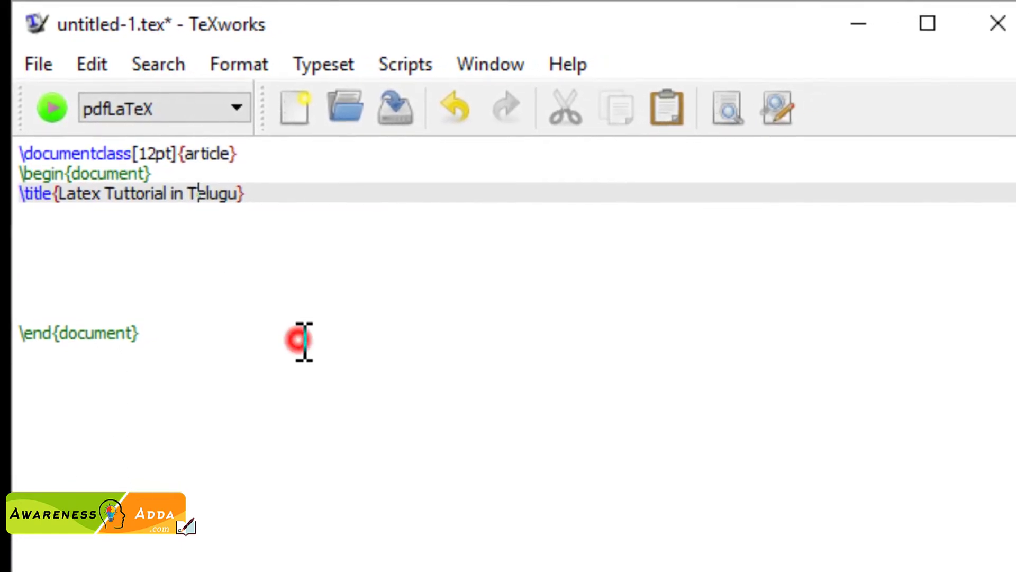
{"action": "left_click", "coordinate": [32, 215]}
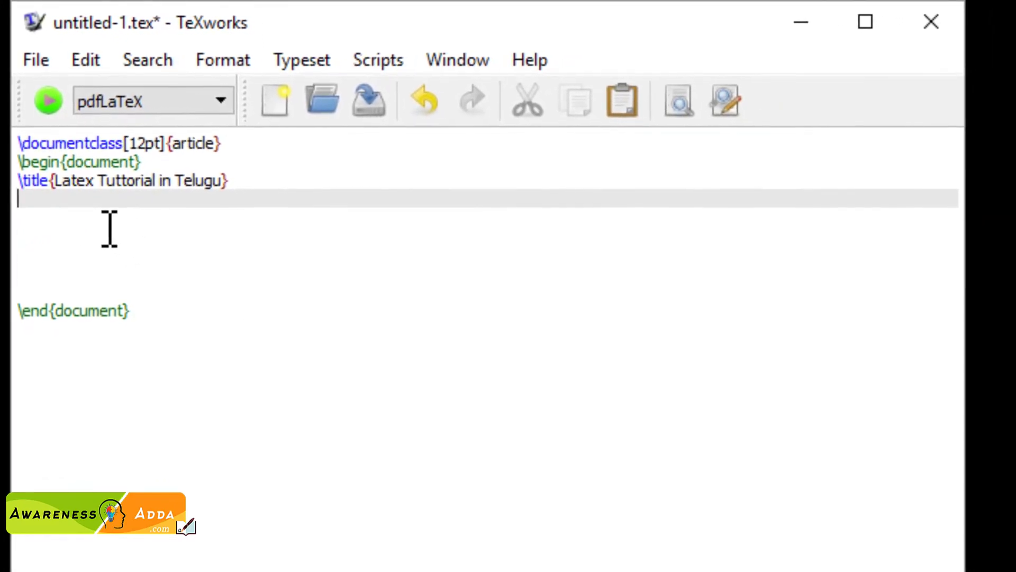
- Save the file as untitled-1.tex in a Desktop folder and typeset it
{"action": "left_click", "coordinate": [46, 95]}
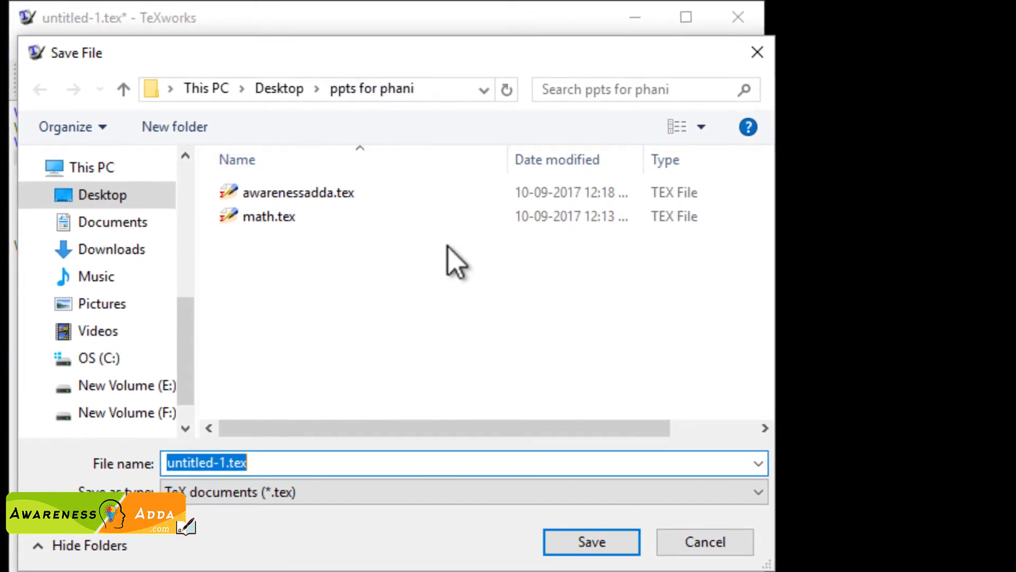
{"action": "left_click", "coordinate": [600, 543]}
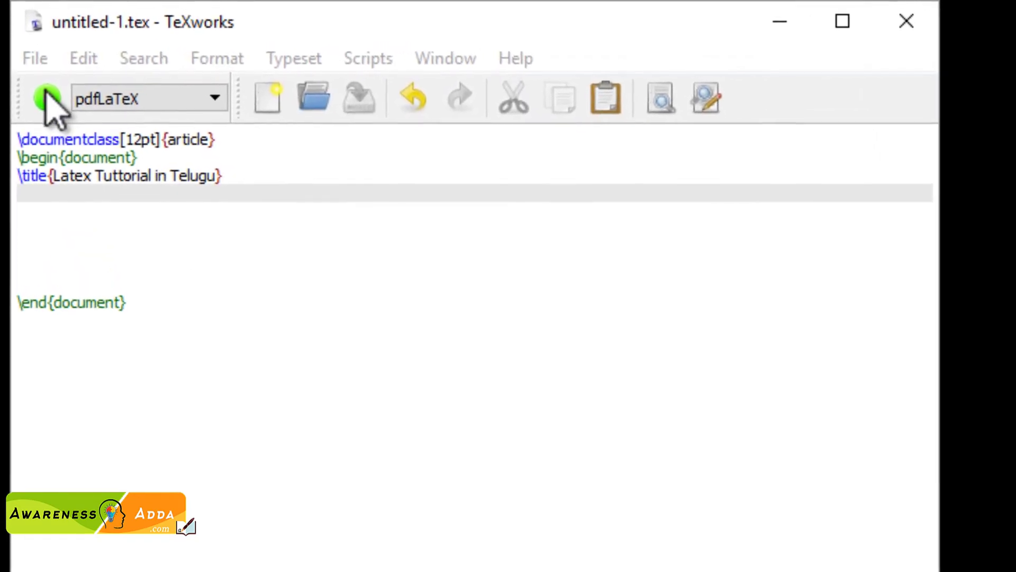
{"action": "left_click", "coordinate": [48, 99]}
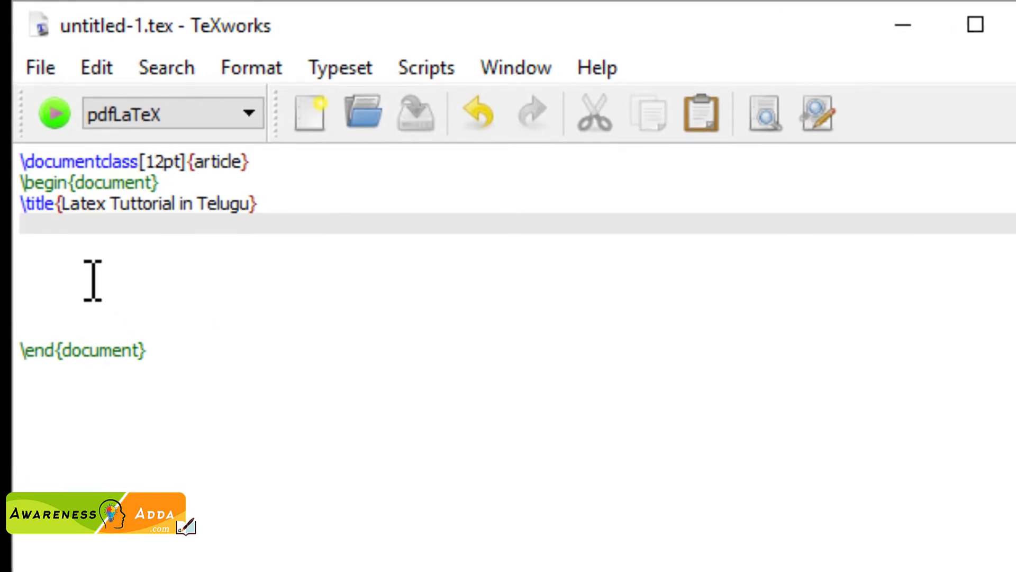
- Add \maketitle on the empty line below the title
{"action": "left_click", "coordinate": [27, 223]}
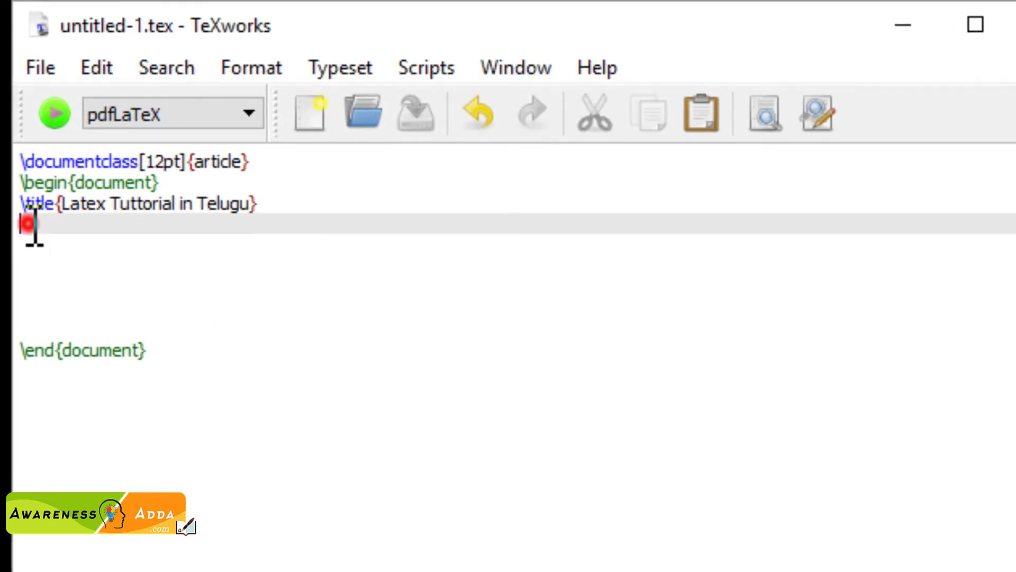
{"action": "type", "text": "\\"}
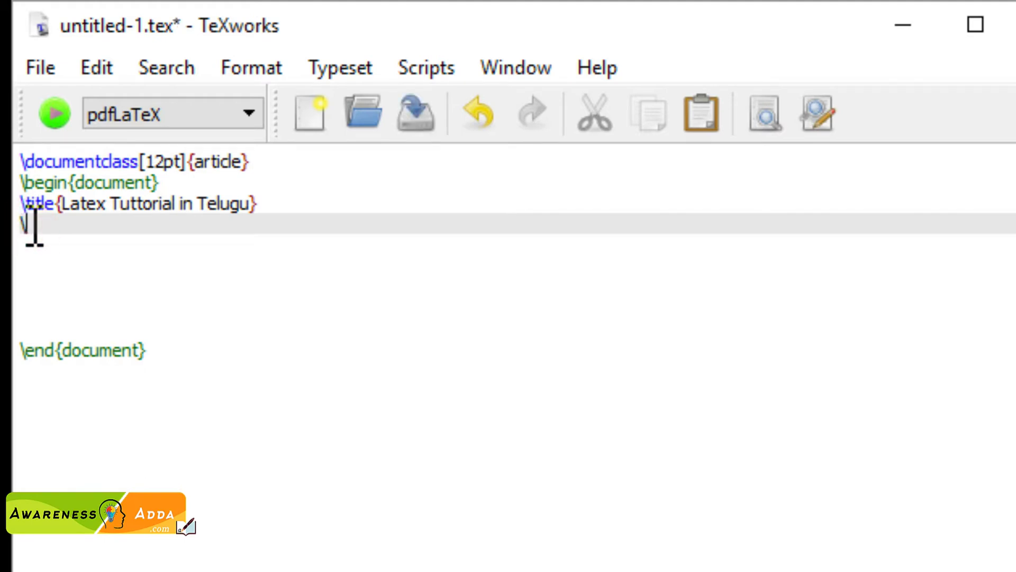
{"action": "type", "text": "maketitle"}
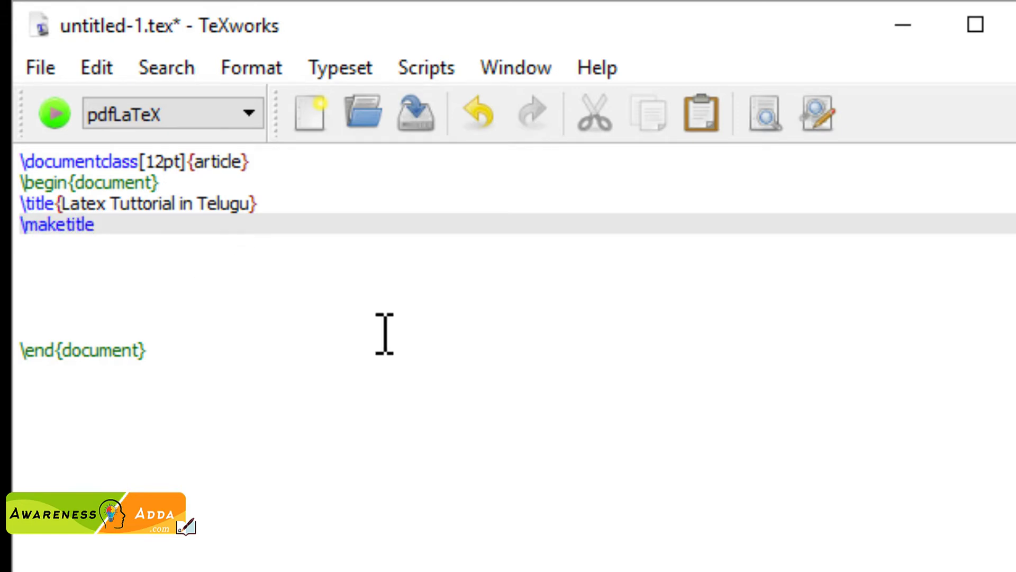
- Typeset with pdfLaTeX and magnify the 'Latex Tuttorial in Telugu' title in the PDF preview
{"action": "left_click", "coordinate": [55, 115]}
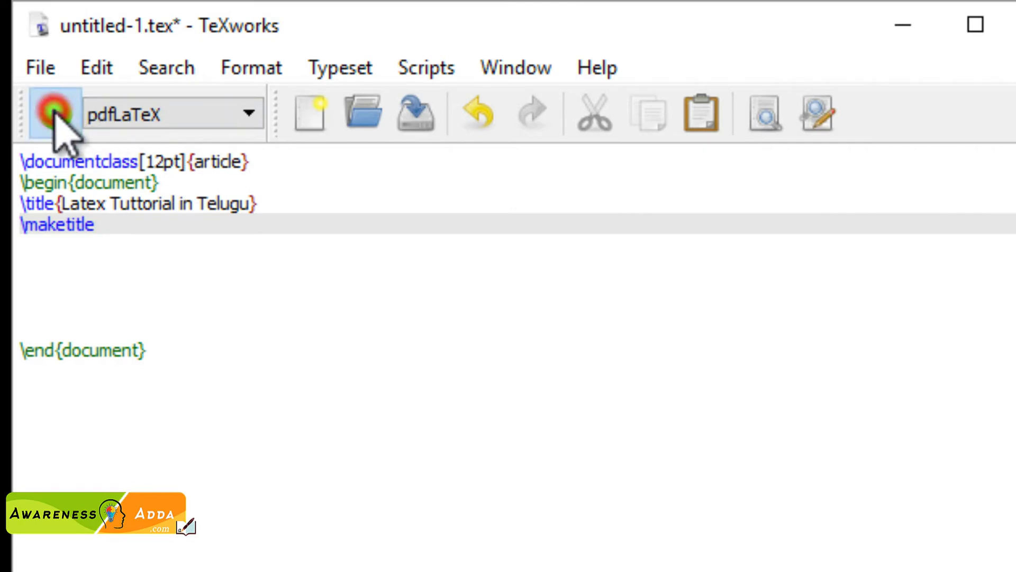
{"action": "left_click", "coordinate": [54, 113]}
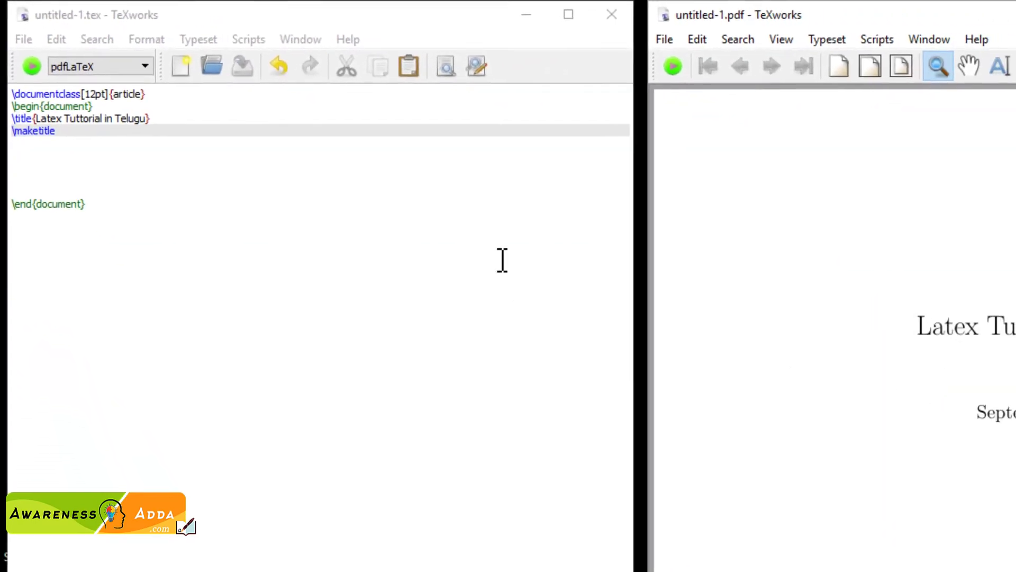
{"action": "left_click", "coordinate": [1015, 373]}
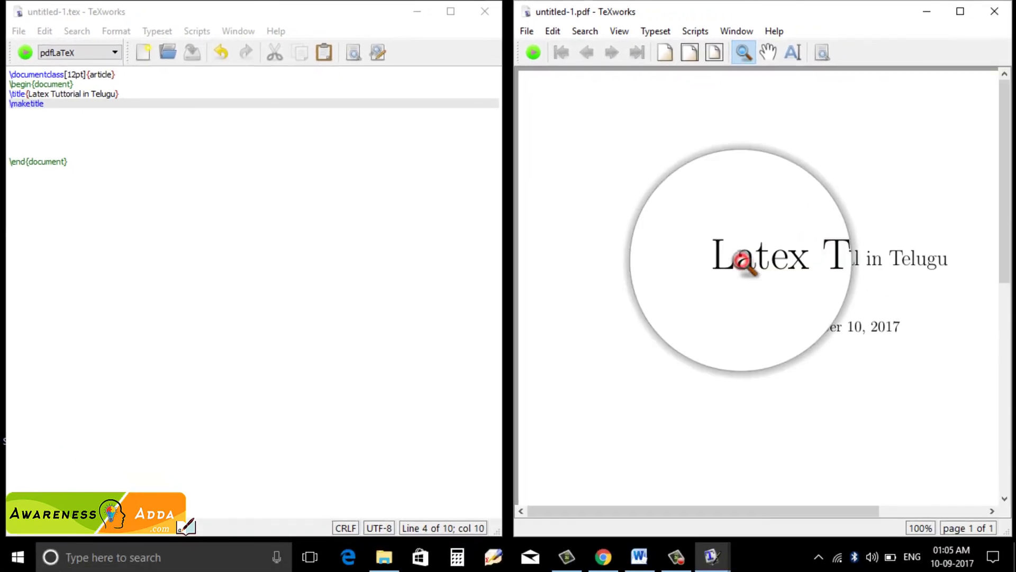
{"action": "left_click_drag", "start_coordinate": [743, 259], "coordinate": [839, 263]}
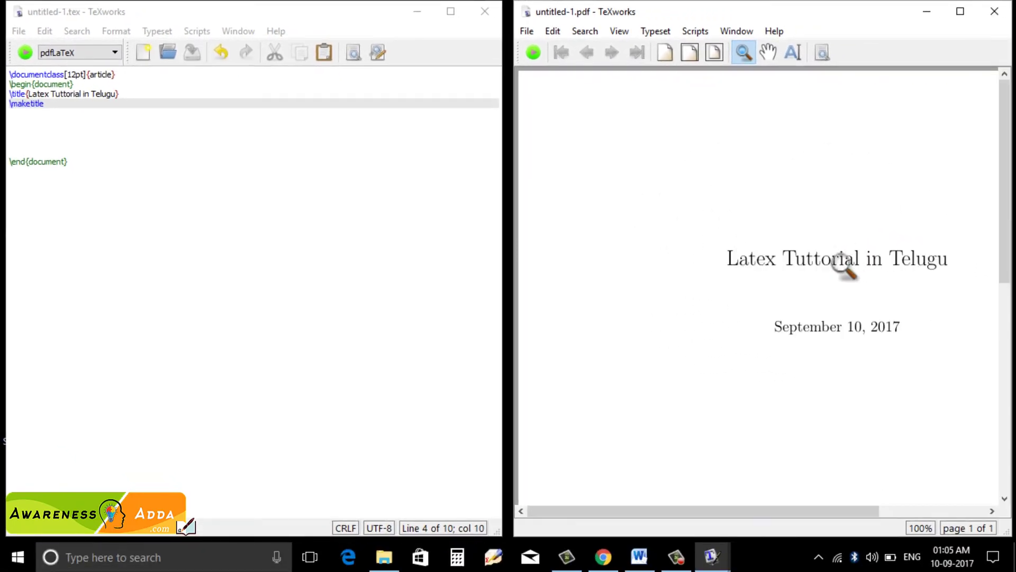
{"action": "left_click", "coordinate": [800, 266]}
{"action": "left_click", "coordinate": [929, 268]}
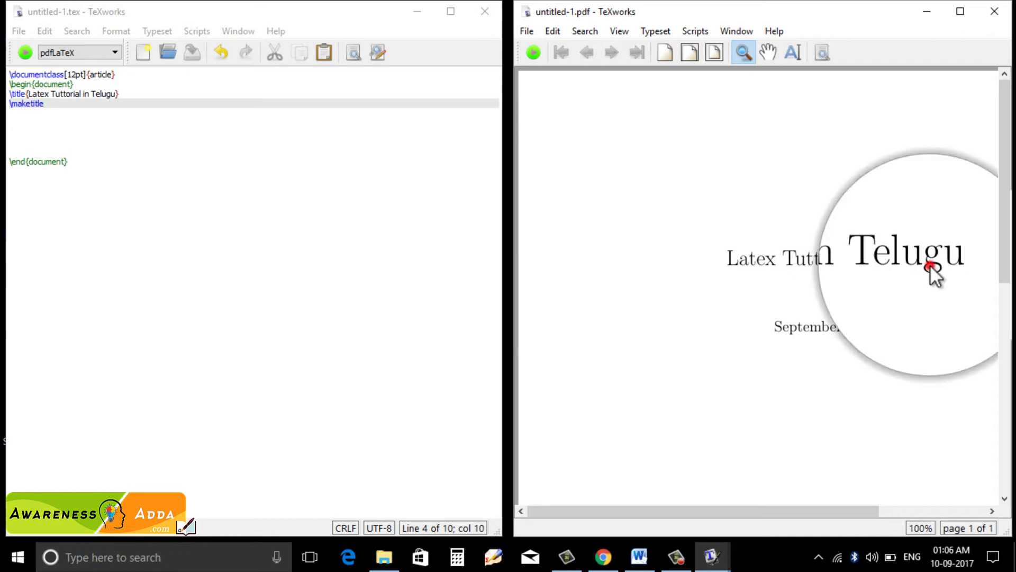
{"action": "left_click_drag", "start_coordinate": [930, 268], "coordinate": [904, 325]}
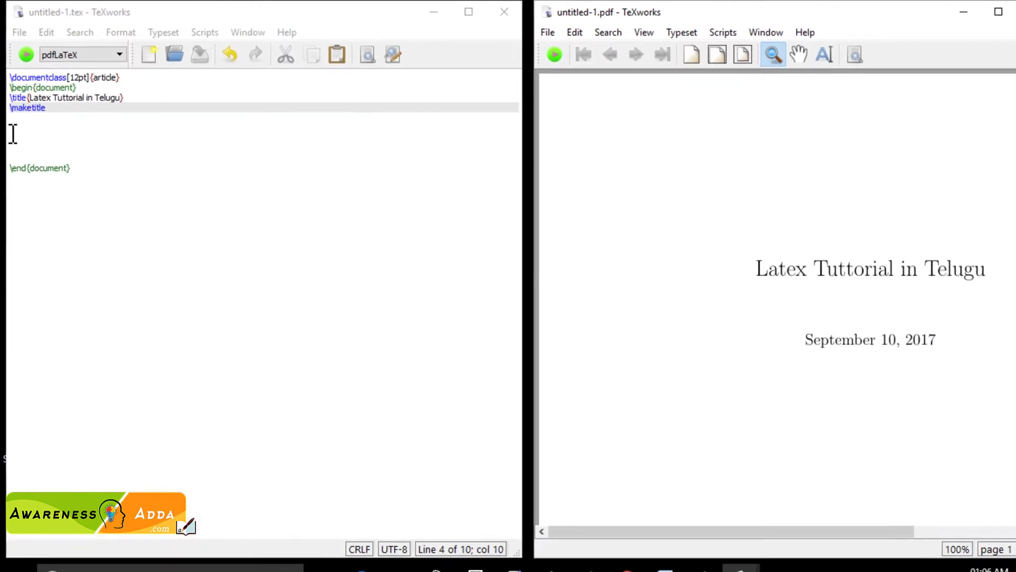
- Start a \section{} command below \maketitle with the caret between its braces
{"action": "left_click", "coordinate": [12, 117]}
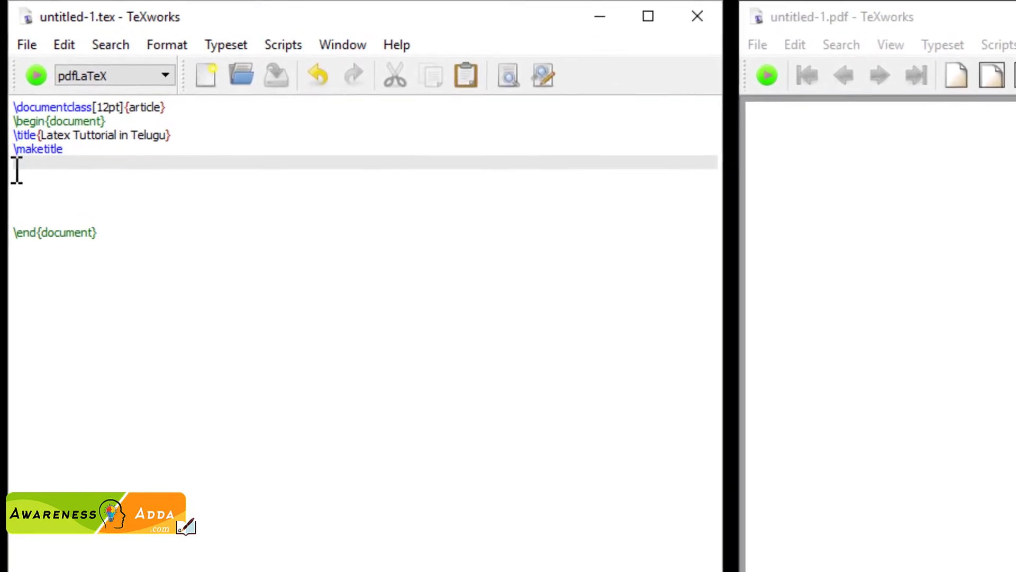
{"action": "type", "text": "\\"}
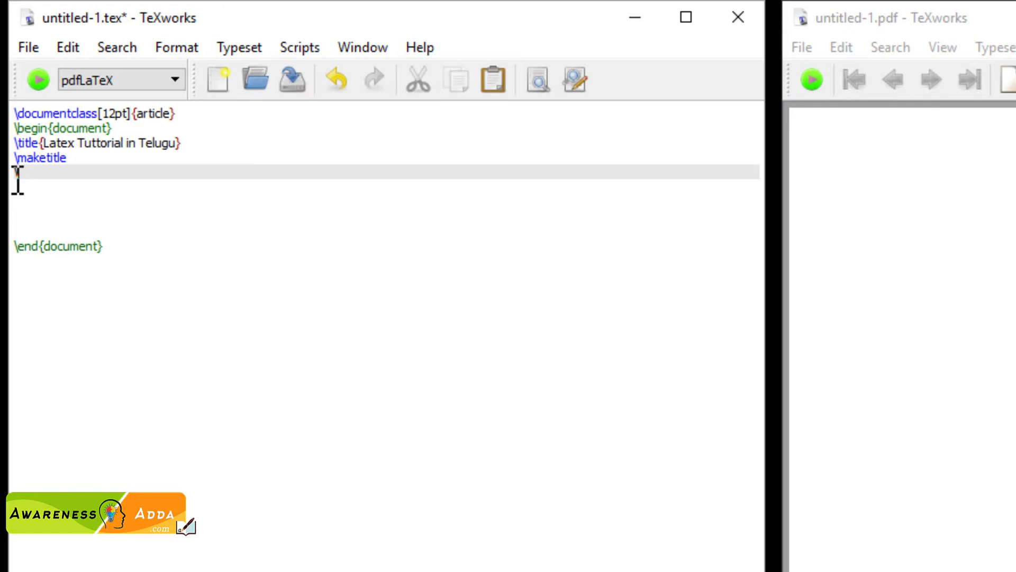
{"action": "type", "text": "section{}"}
{"action": "key", "text": "Left"}
- Fill the section braces with 'The main aim of this tytorial is to explain about Latex software in telugu'
{"action": "left_click", "coordinate": [63, 173]}
{"action": "type", "text": "The main aim of this"}
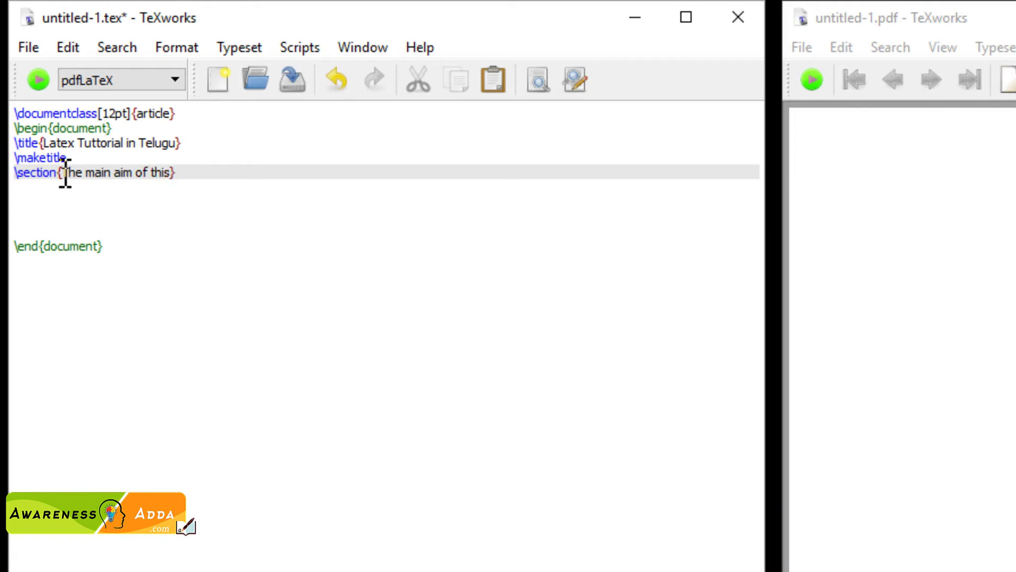
{"action": "type", "text": " tytorial is to "}
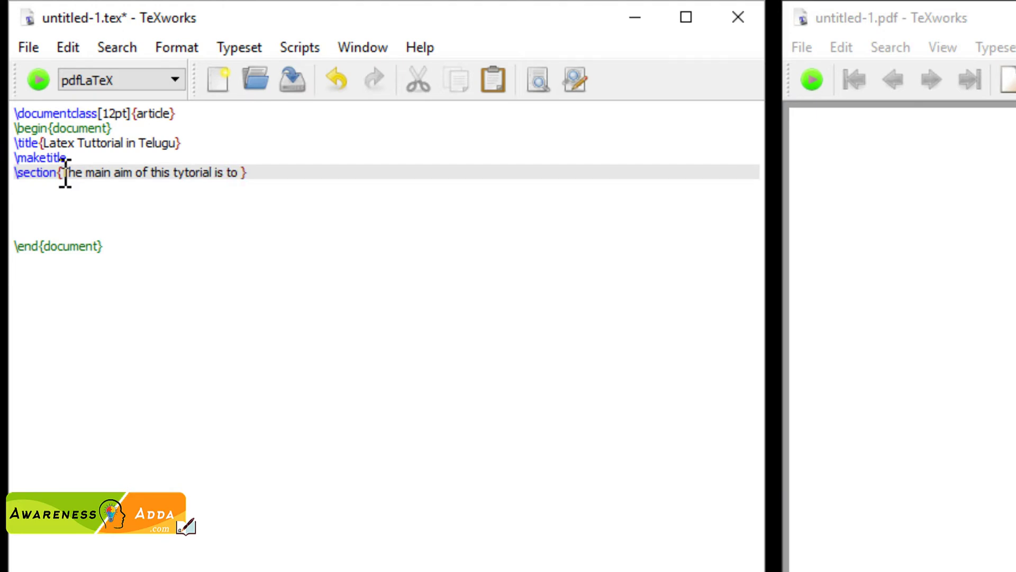
{"action": "type", "text": "explain about "}
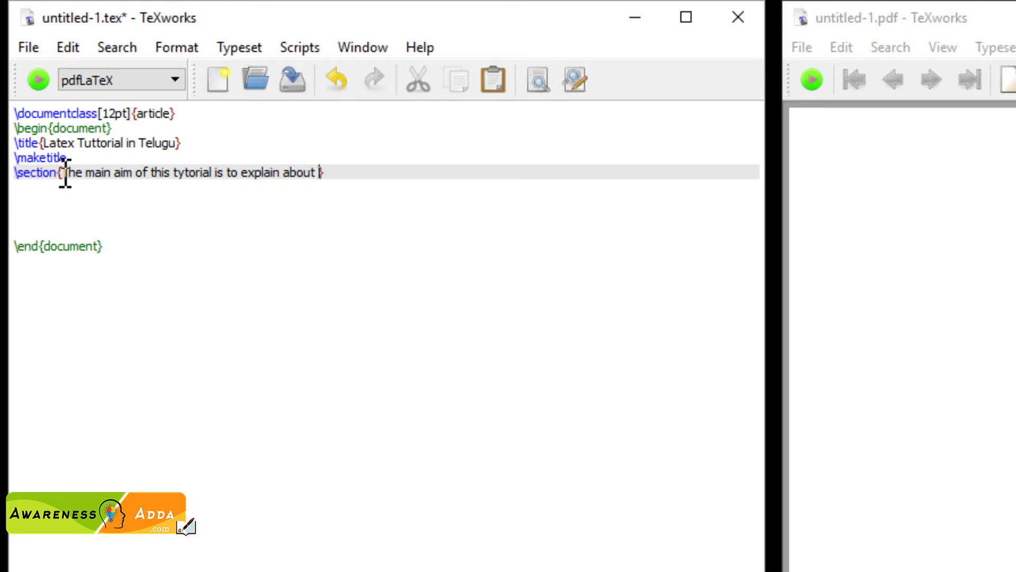
{"action": "type", "text": "Latex"}
{"action": "type", "text": " software"}
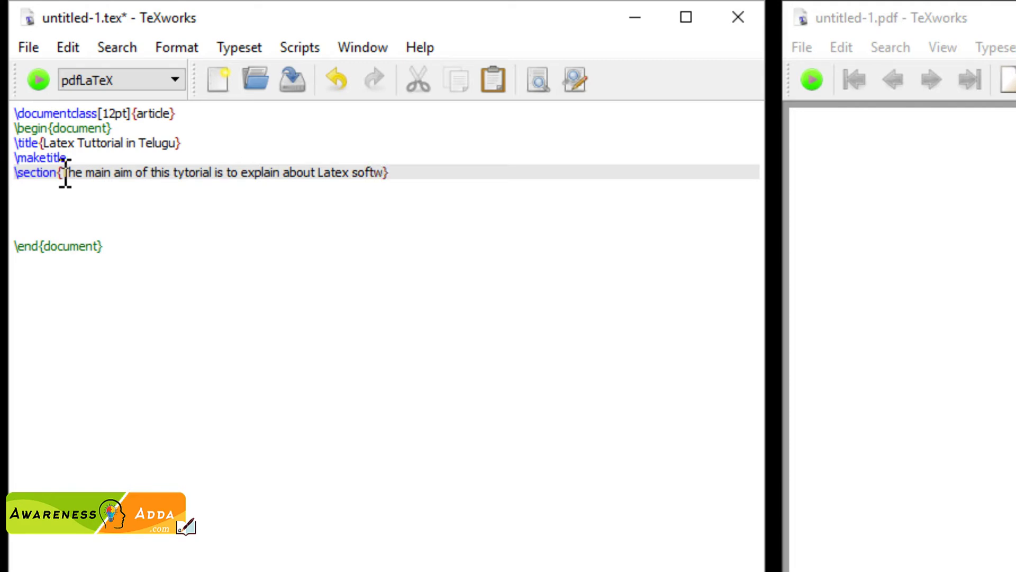
{"action": "type", "text": " in telugu"}
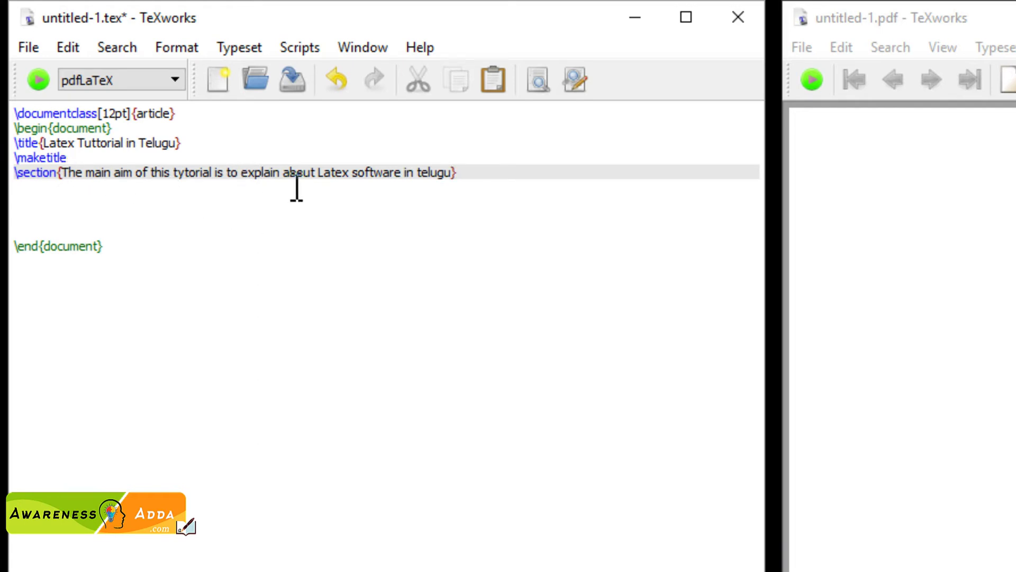
- Typeset to show section 1 in the PDF, then begin a new line after the section heading
{"action": "left_click", "coordinate": [322, 174]}
{"action": "left_click", "coordinate": [39, 79]}
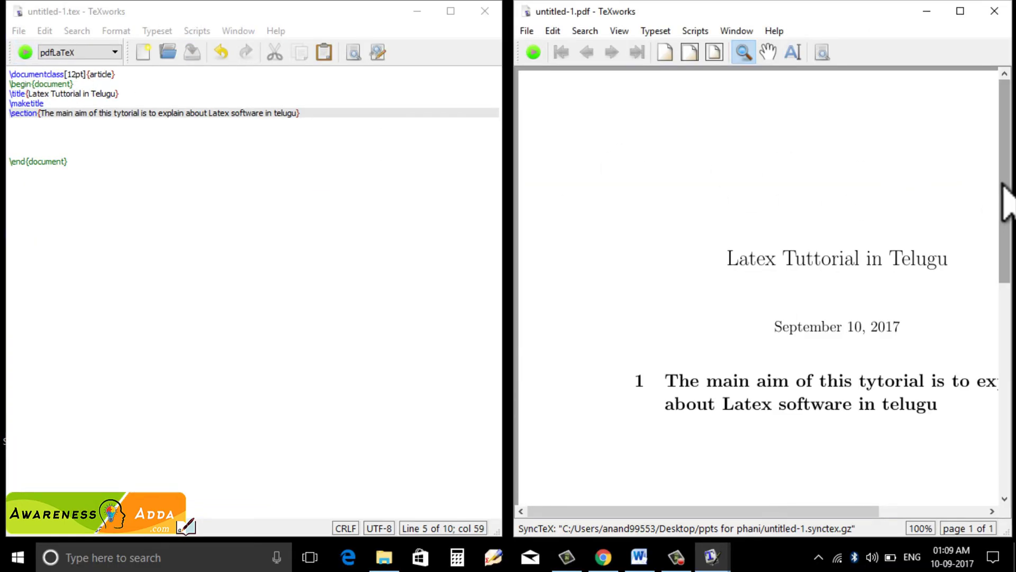
{"action": "left_click_drag", "start_coordinate": [1005, 189], "coordinate": [1005, 227]}
{"action": "left_click", "coordinate": [744, 507]}
{"action": "left_click_drag", "start_coordinate": [743, 506], "coordinate": [788, 500]}
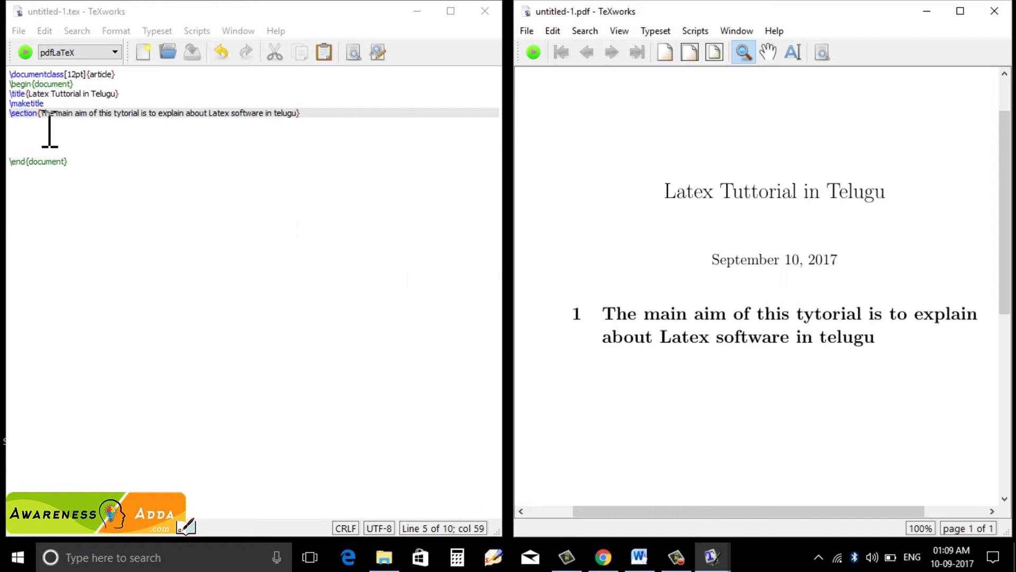
{"action": "left_click", "coordinate": [320, 112]}
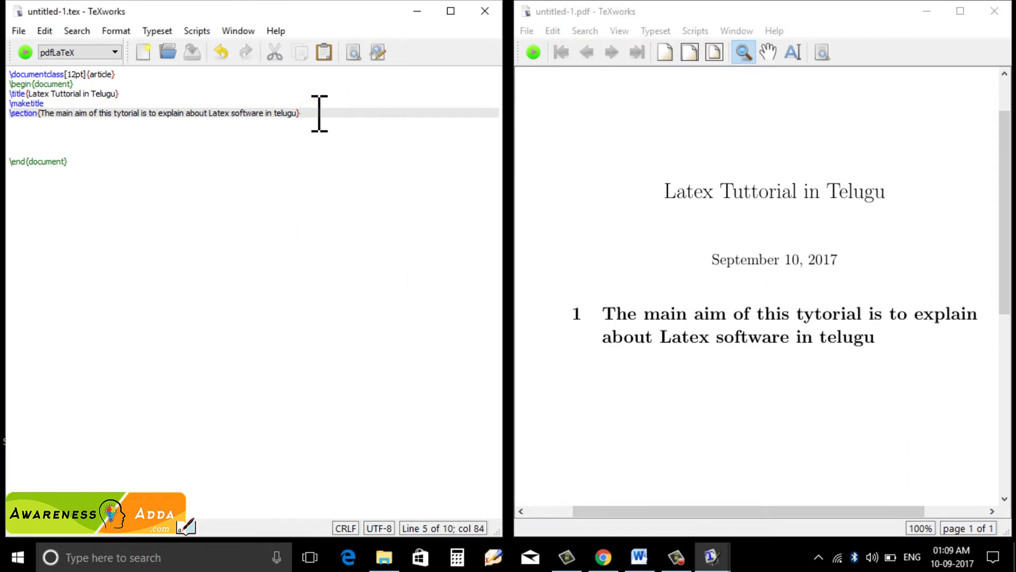
{"action": "key", "text": "Return"}
- Add a \section{sample} line below the first section
{"action": "type", "text": "\\secti"}
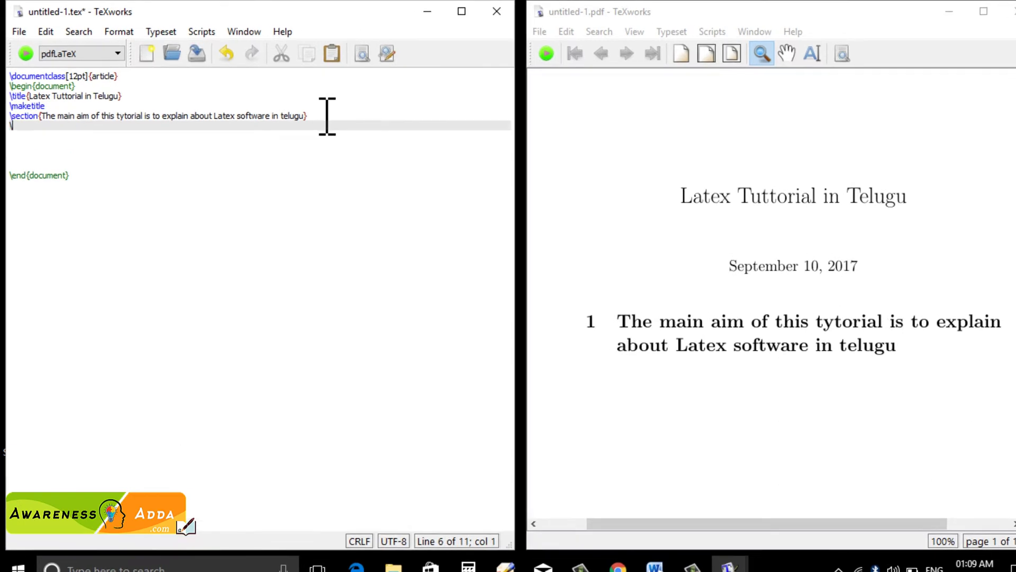
{"action": "type", "text": "on"}
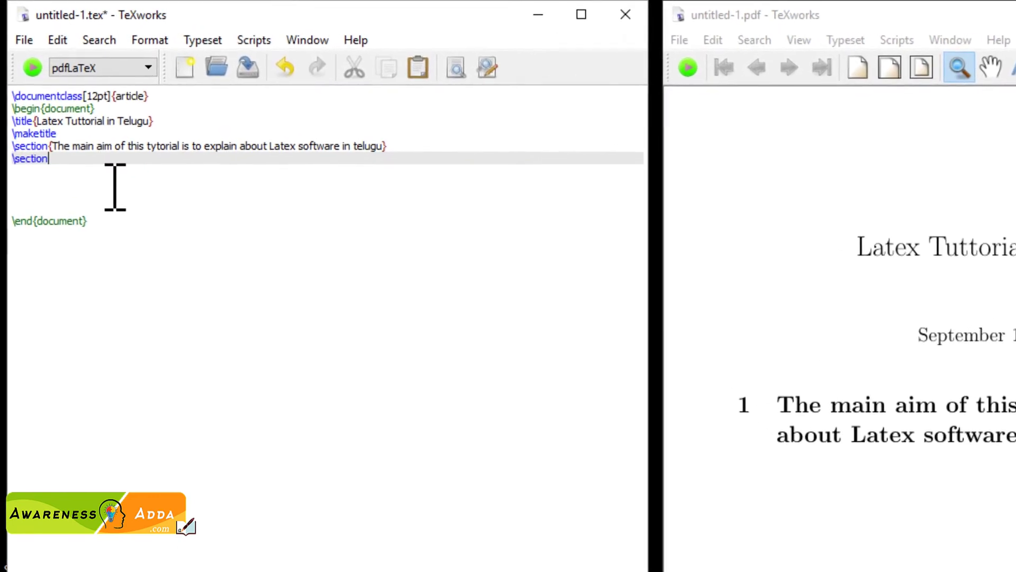
{"action": "type", "text": "{}"}
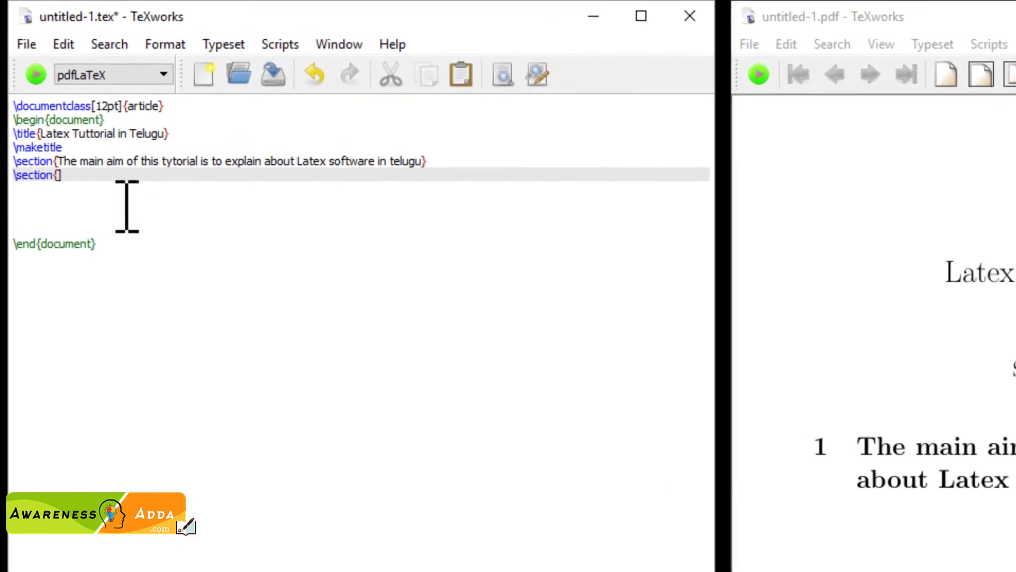
{"action": "key", "text": "BackSpace"}
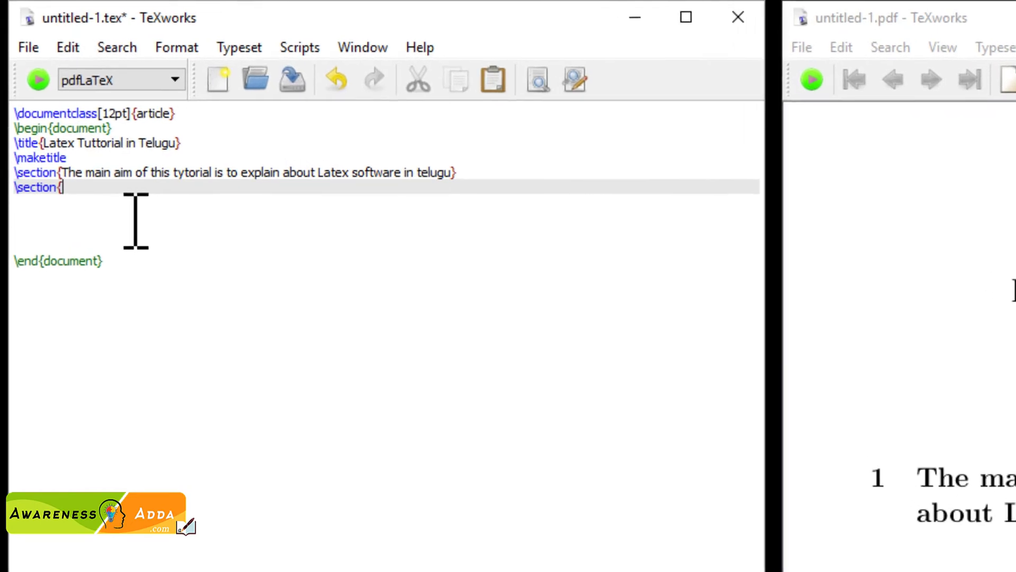
{"action": "type", "text": "}"}
{"action": "key", "text": "Left"}
{"action": "type", "text": "sample"}
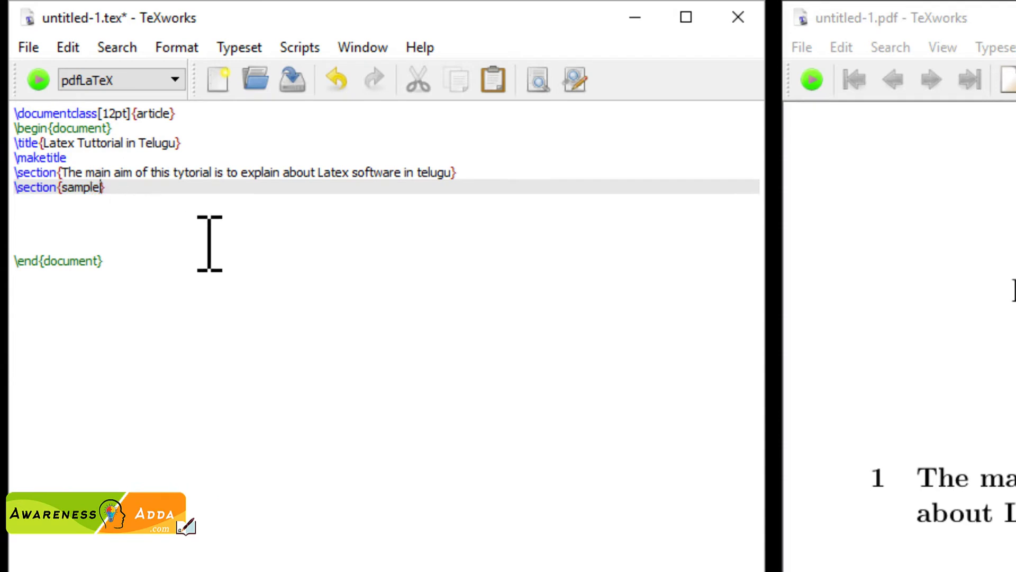
- Typeset to show section 2 'sample' in the PDF, then return to the line below it
{"action": "left_click", "coordinate": [38, 79]}
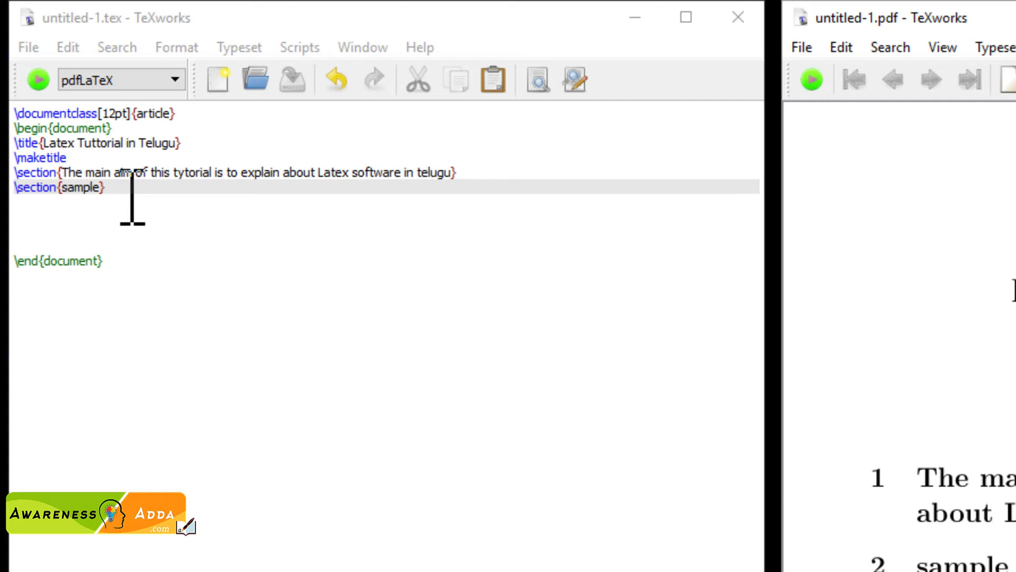
{"action": "left_click", "coordinate": [56, 232]}
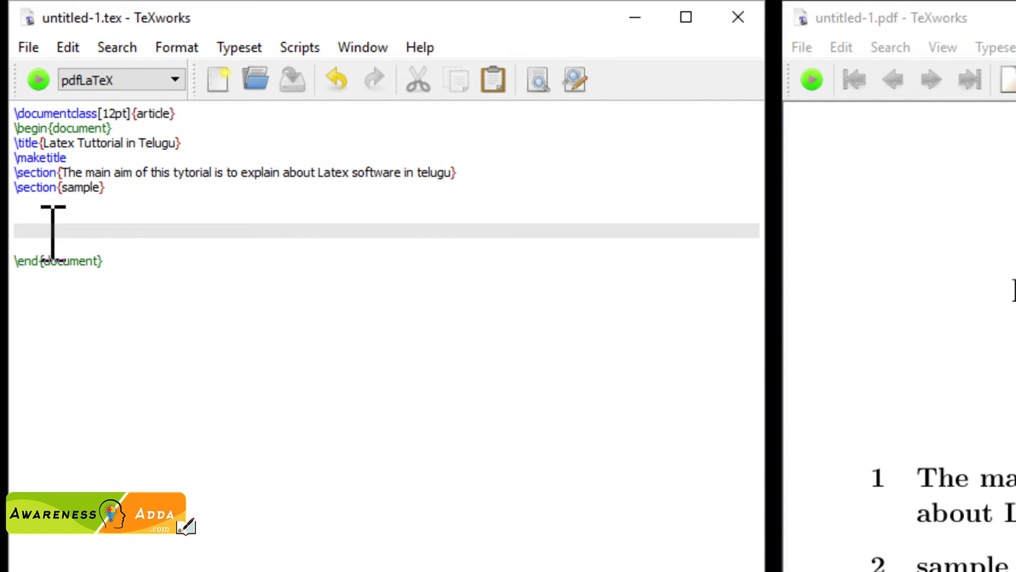
{"action": "left_click", "coordinate": [22, 205]}
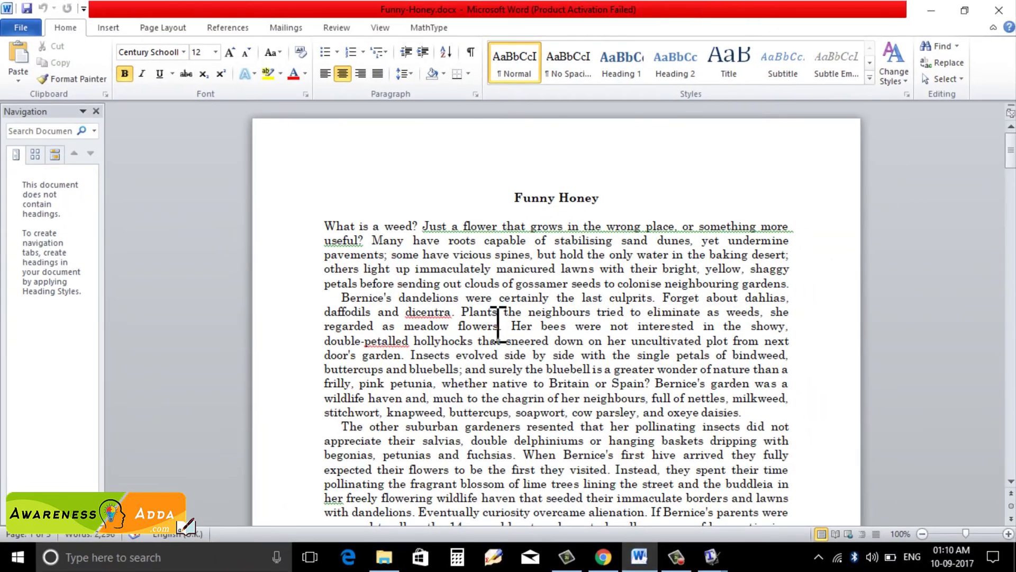
- Select Word's 'What is a weed?…gardens.' paragraph and bring TeXworks' untitled-1.tex source forward
{"action": "left_click_drag", "start_coordinate": [328, 225], "coordinate": [794, 286]}
{"action": "key", "text": "ctrl+c"}
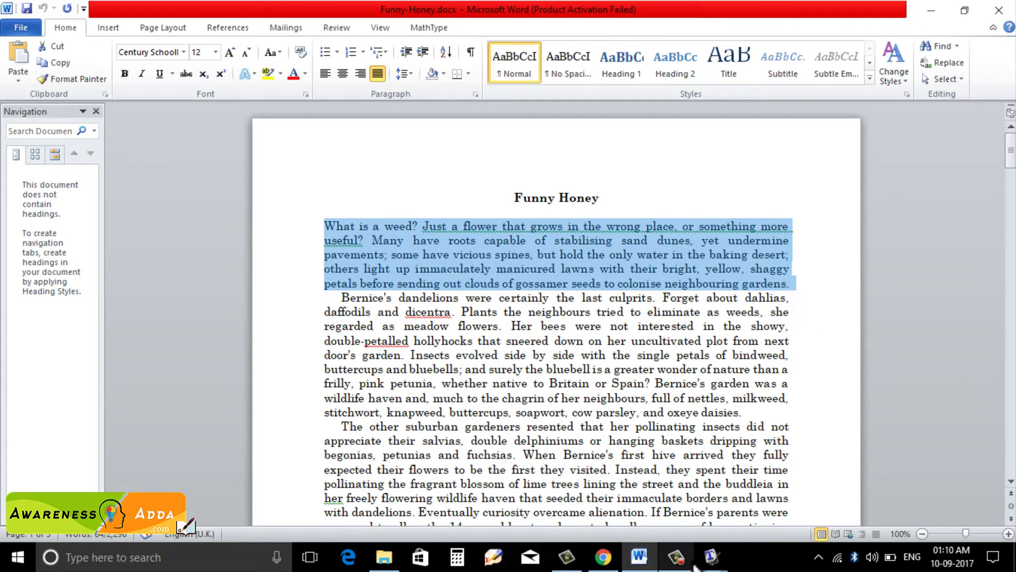
{"action": "left_click", "coordinate": [709, 559]}
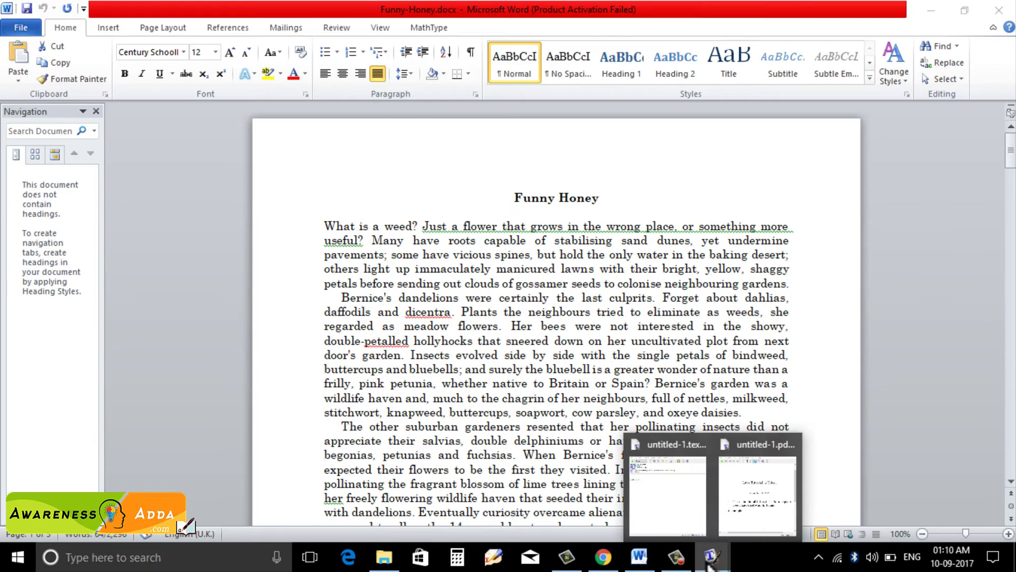
{"action": "left_click", "coordinate": [667, 476]}
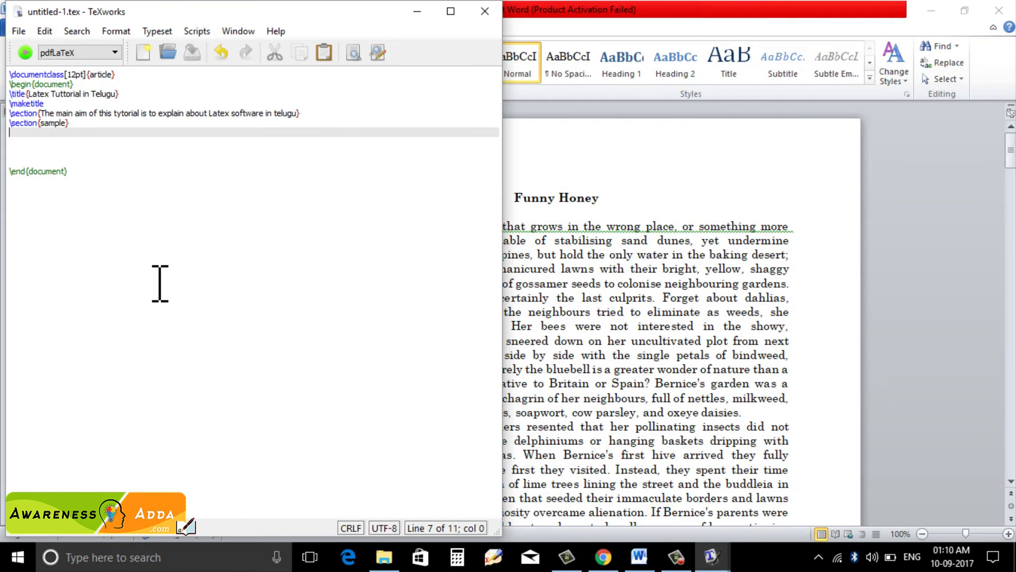
- Paste the weeds paragraph under \section{sample} and typeset with pdfLaTeX
{"action": "key", "text": "ctrl+v"}
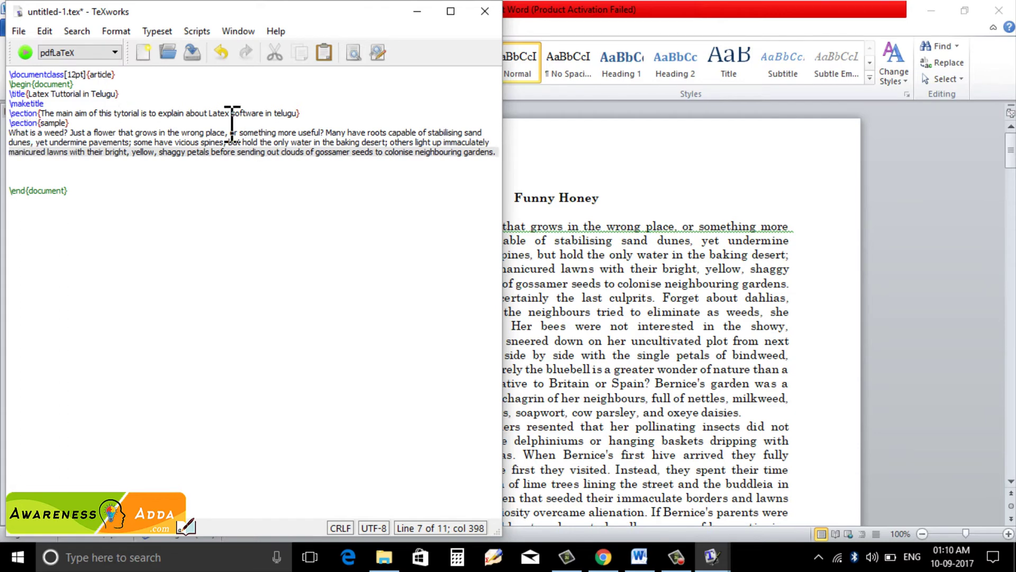
{"action": "left_click", "coordinate": [25, 52]}
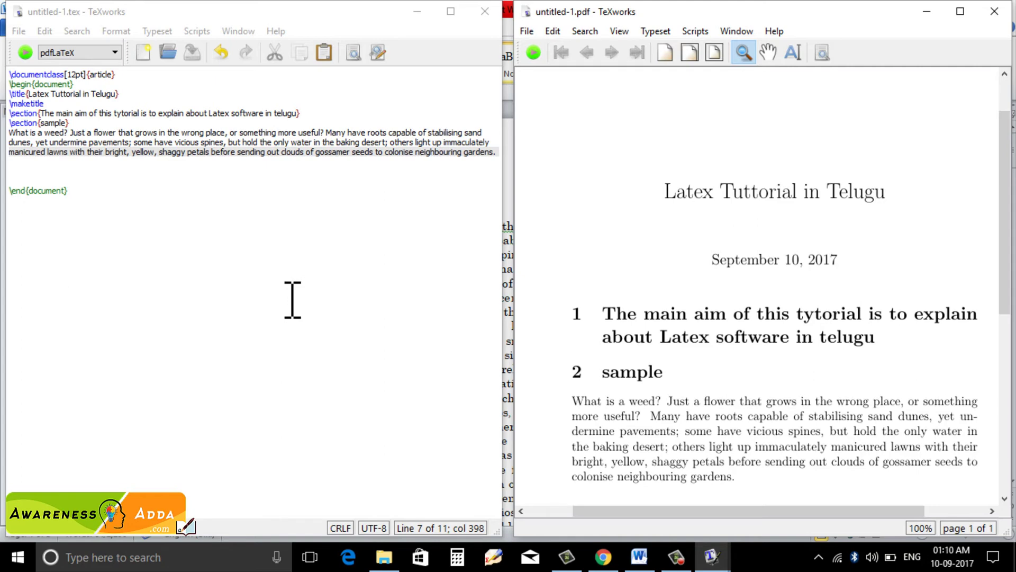
{"action": "left_click", "coordinate": [164, 152]}
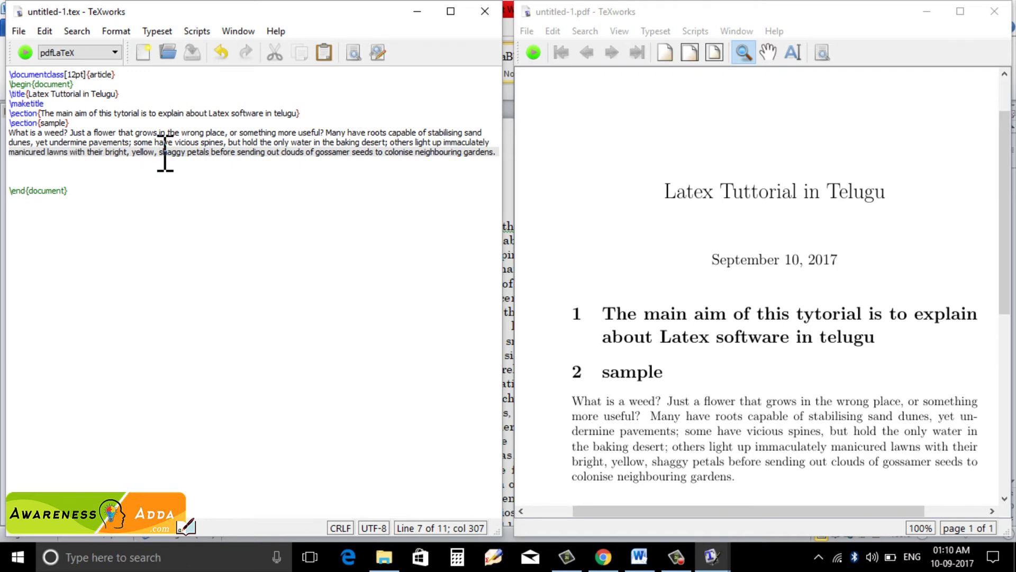
{"action": "type", "text": "\\"}
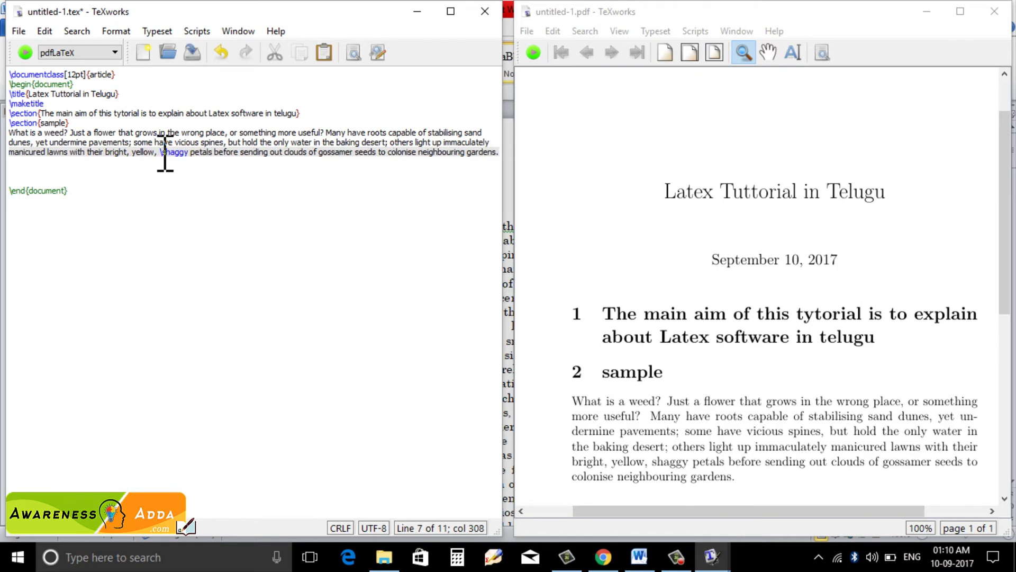
{"action": "key", "text": "BackSpace"}
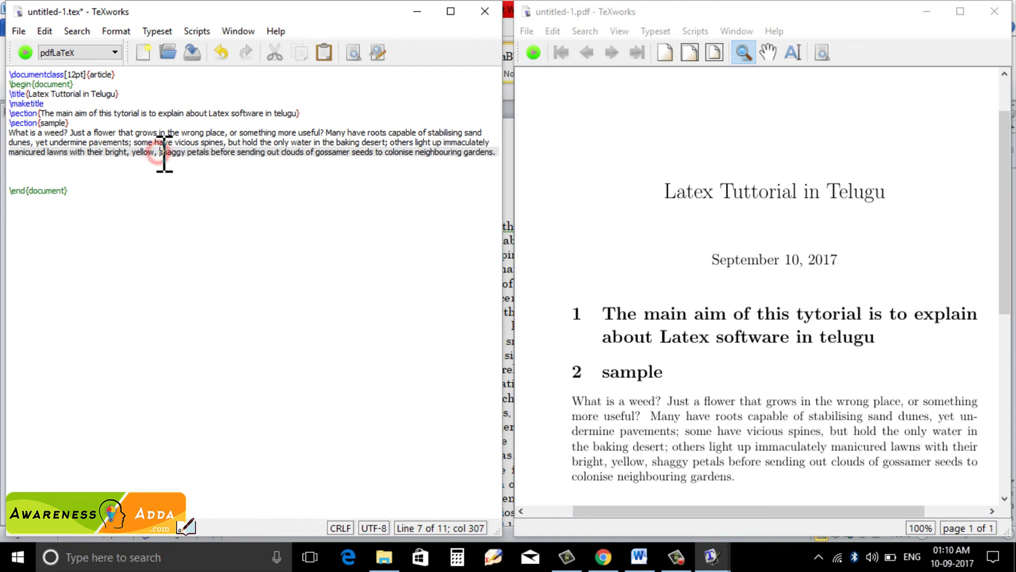
{"action": "left_click_drag", "start_coordinate": [163, 153], "coordinate": [173, 153]}
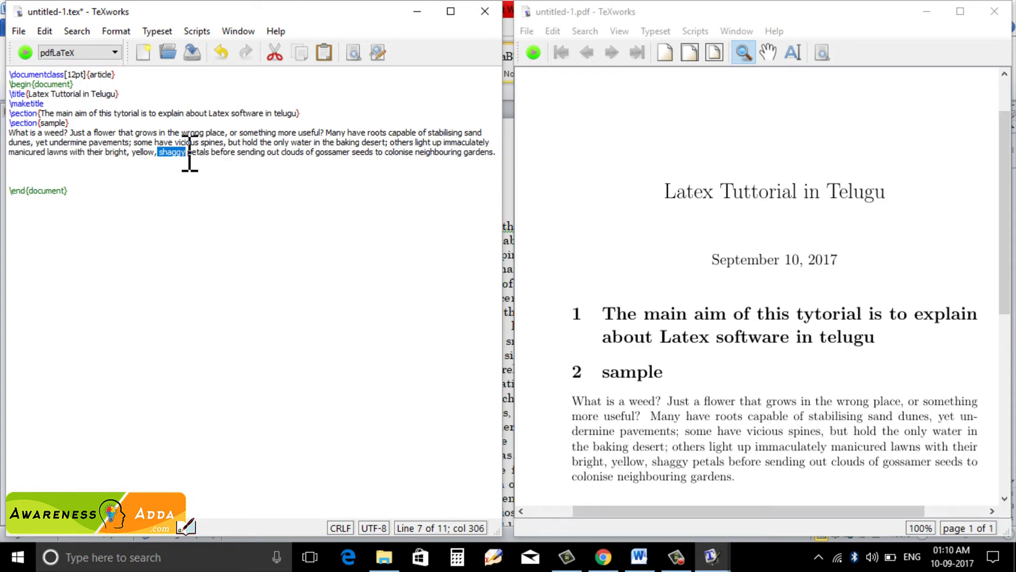
{"action": "left_click_drag", "start_coordinate": [78, 132], "coordinate": [121, 154]}
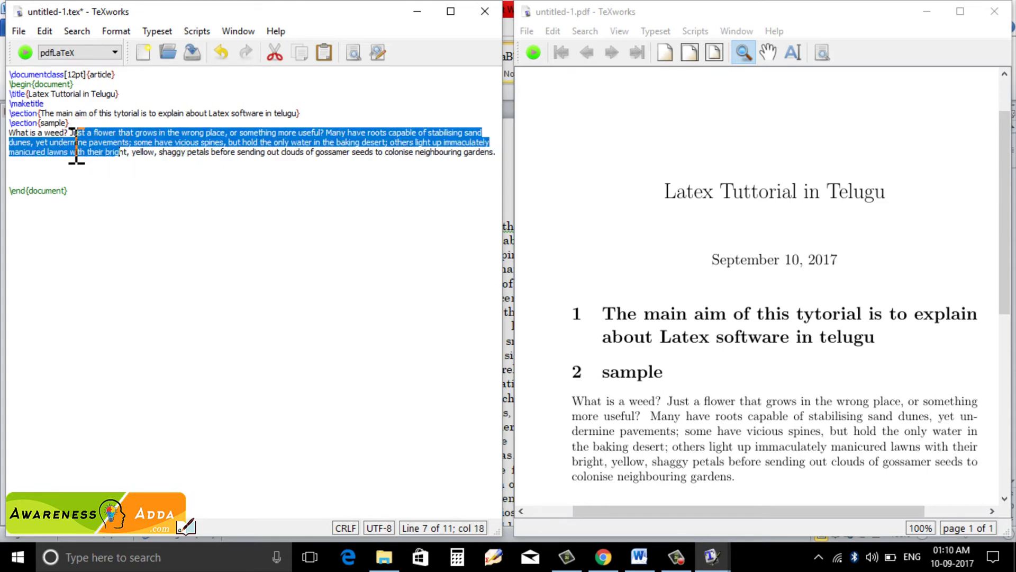
{"action": "left_click", "coordinate": [187, 153]}
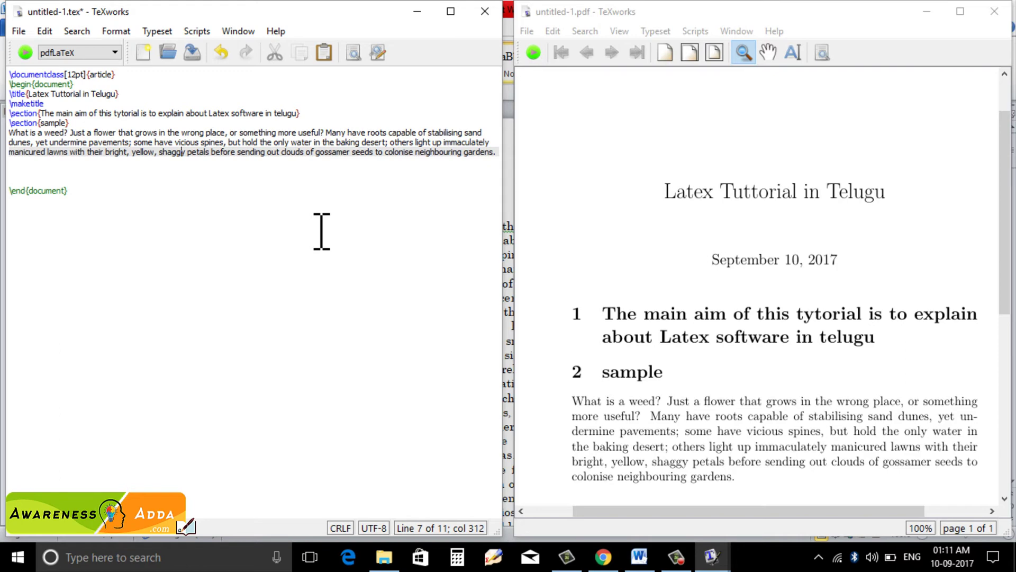
- Minimize TeXworks and select the first Funny Honey paragraph in Word
{"action": "left_click", "coordinate": [417, 11]}
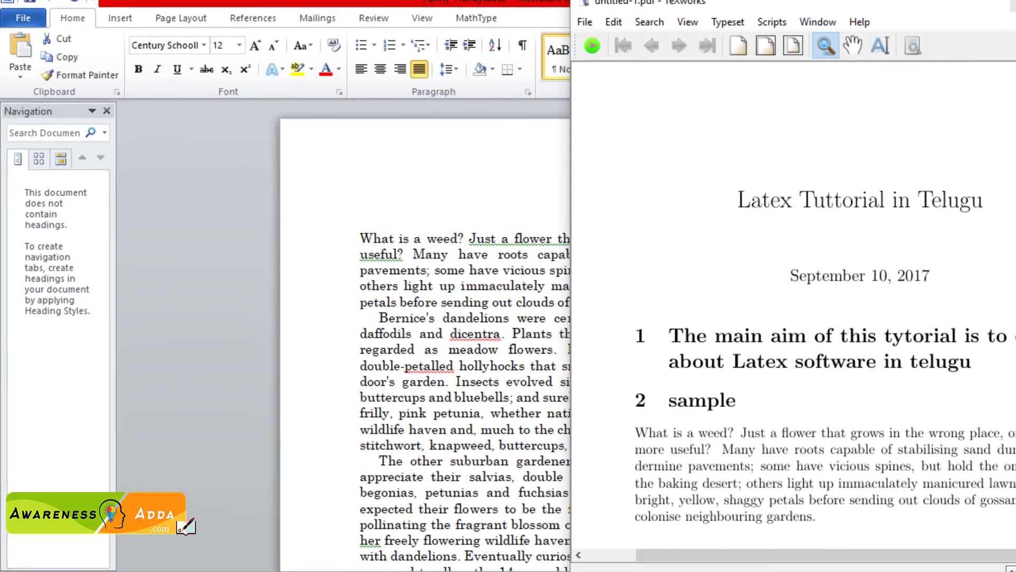
{"action": "triple_click", "coordinate": [403, 270]}
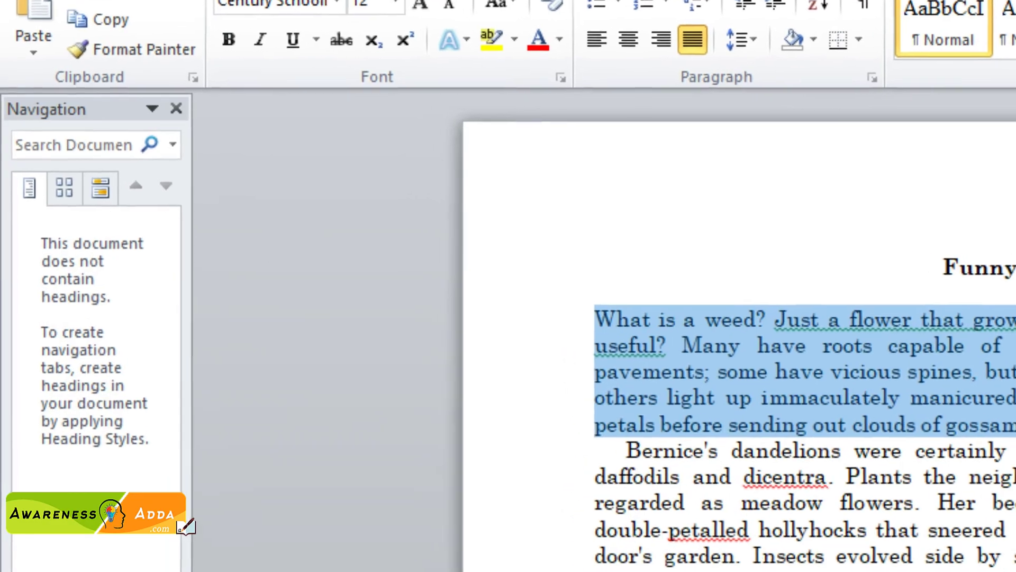
{"action": "key", "text": "Left"}
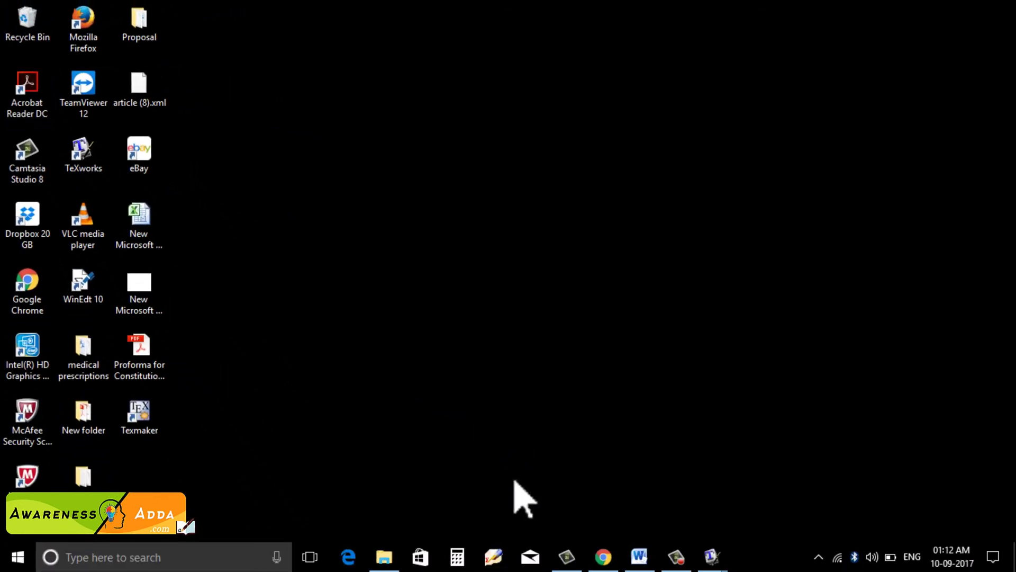
- Launch WinEdt with an empty awarenessadda.tex, then bring TeXworks' untitled-1.tex source forward
{"action": "left_click", "coordinate": [494, 557]}
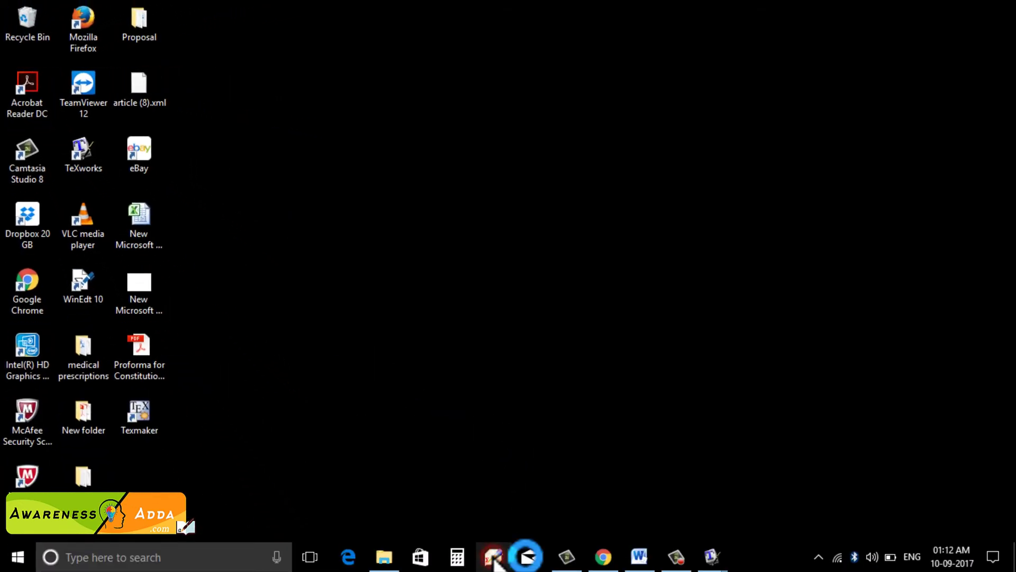
{"action": "left_click", "coordinate": [483, 390]}
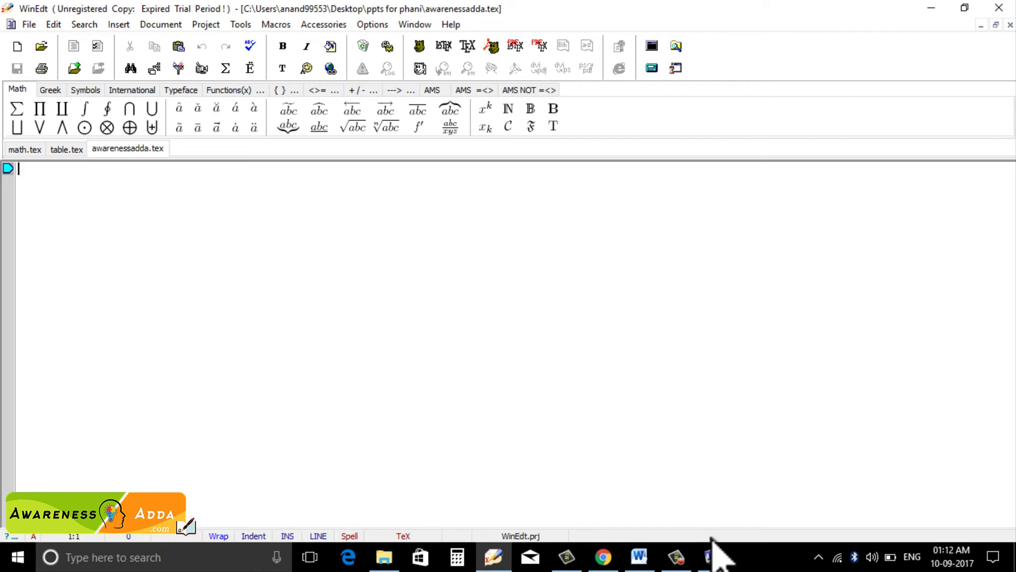
{"action": "left_click", "coordinate": [714, 564]}
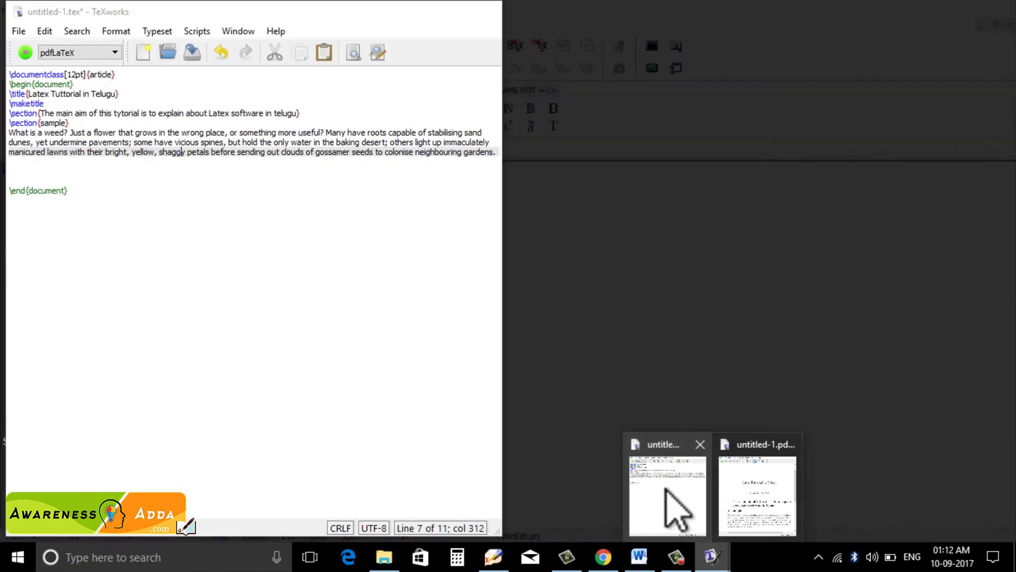
{"action": "left_click", "coordinate": [672, 508]}
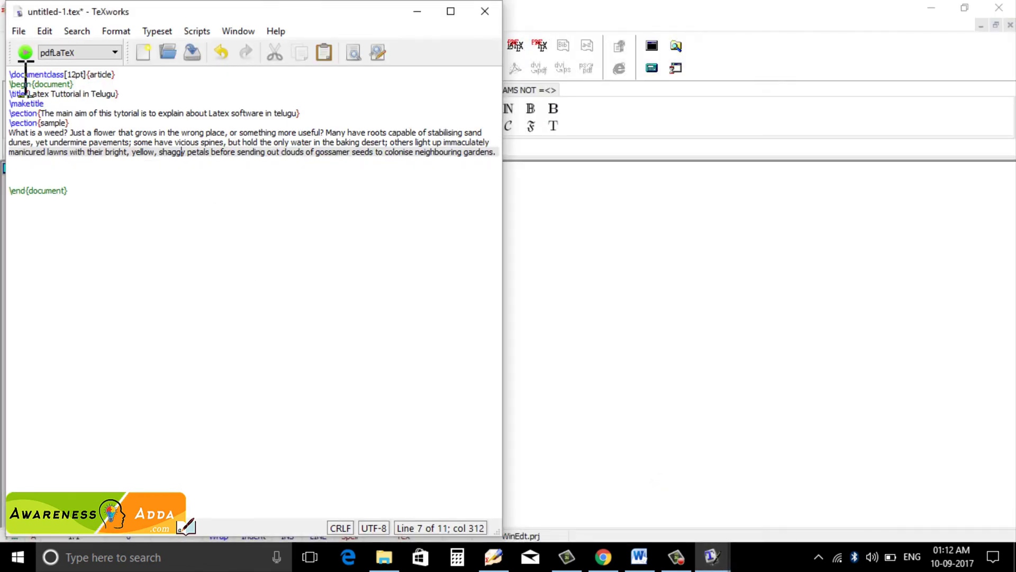
- Copy the whole TeXworks LaTeX source into WinEdt's empty awarenessadda.tex
{"action": "left_click_drag", "start_coordinate": [13, 75], "coordinate": [89, 191]}
{"action": "key", "text": "ctrl+c"}
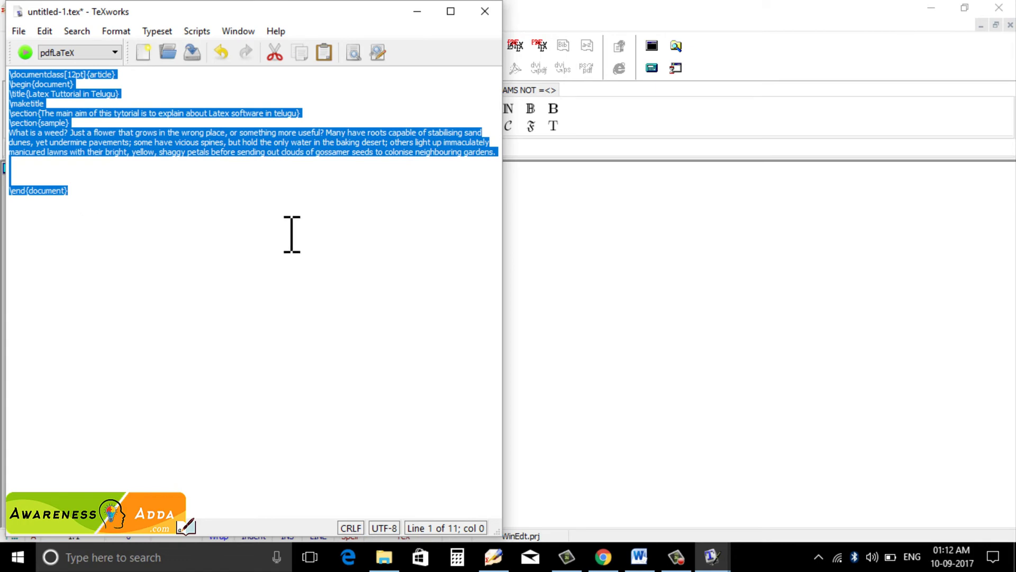
{"action": "left_click", "coordinate": [498, 561]}
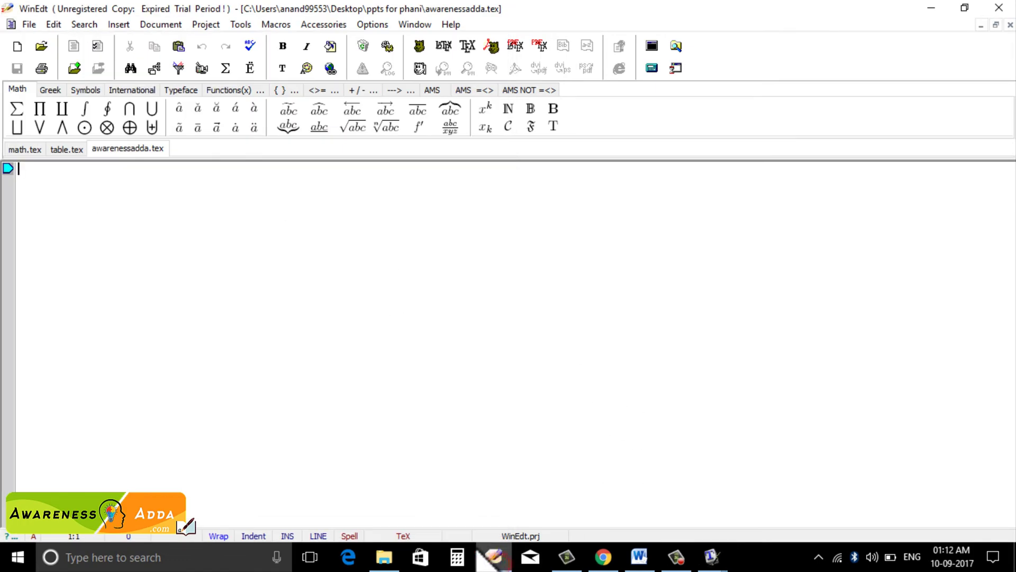
{"action": "left_click", "coordinate": [193, 284]}
{"action": "key", "text": "ctrl+v"}
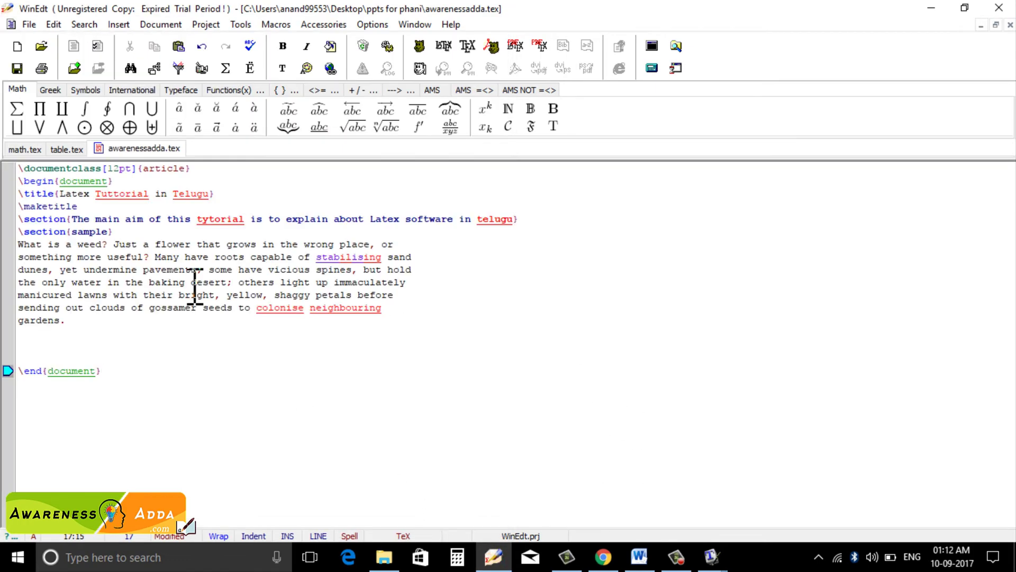
- Remove the stray period after 'neighbouring' and compile awarenessadda.tex to PDF with PDFTeXify
{"action": "left_click", "coordinate": [394, 311]}
{"action": "type", "text": "."}
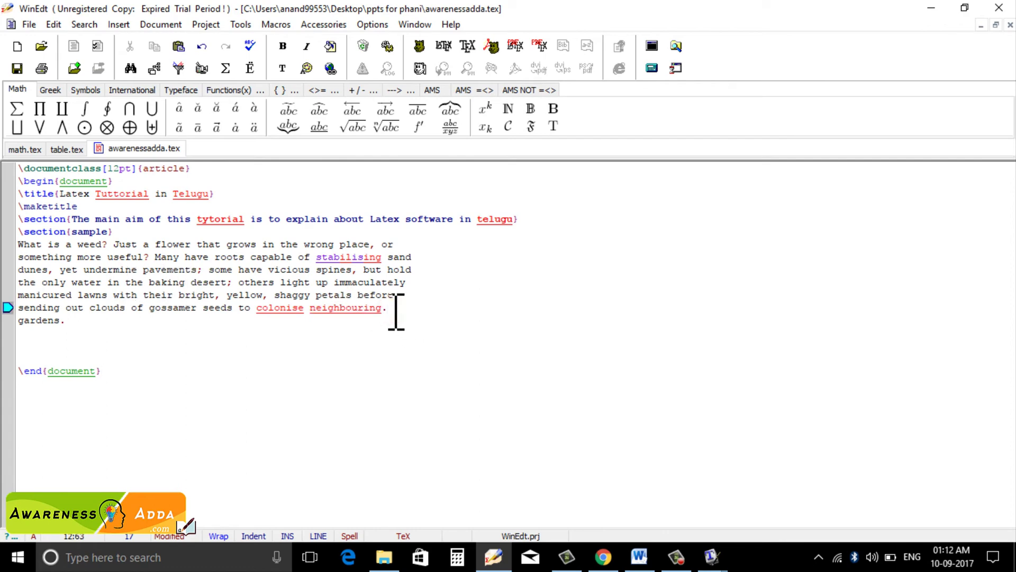
{"action": "key", "text": "BackSpace"}
{"action": "left_click", "coordinate": [146, 324]}
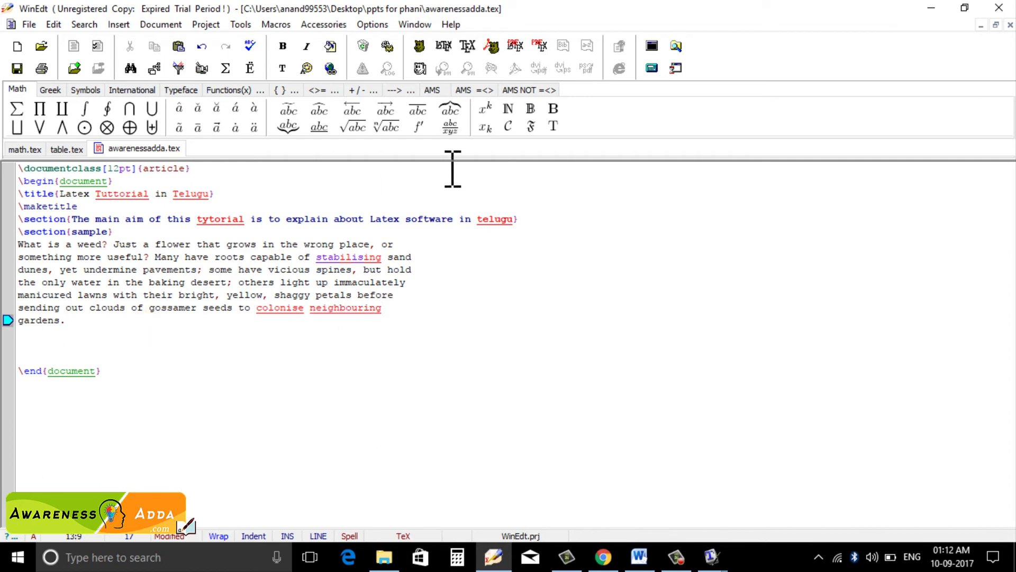
{"action": "left_click", "coordinate": [492, 46]}
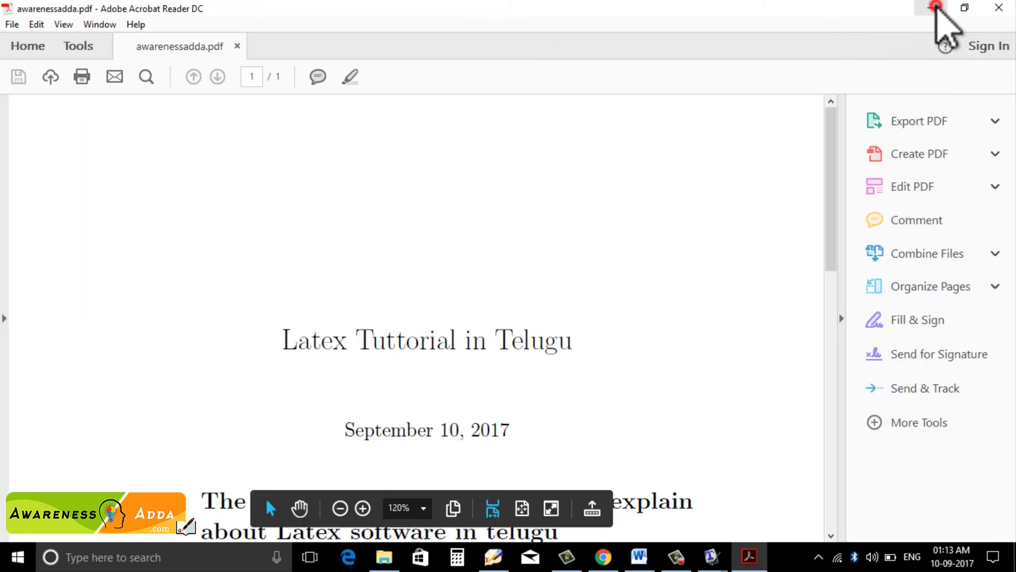
- Review awarenessadda.pdf in Acrobat Reader, then return to the awarenessadda.tex source in WinEdt
{"action": "left_click", "coordinate": [931, 7]}
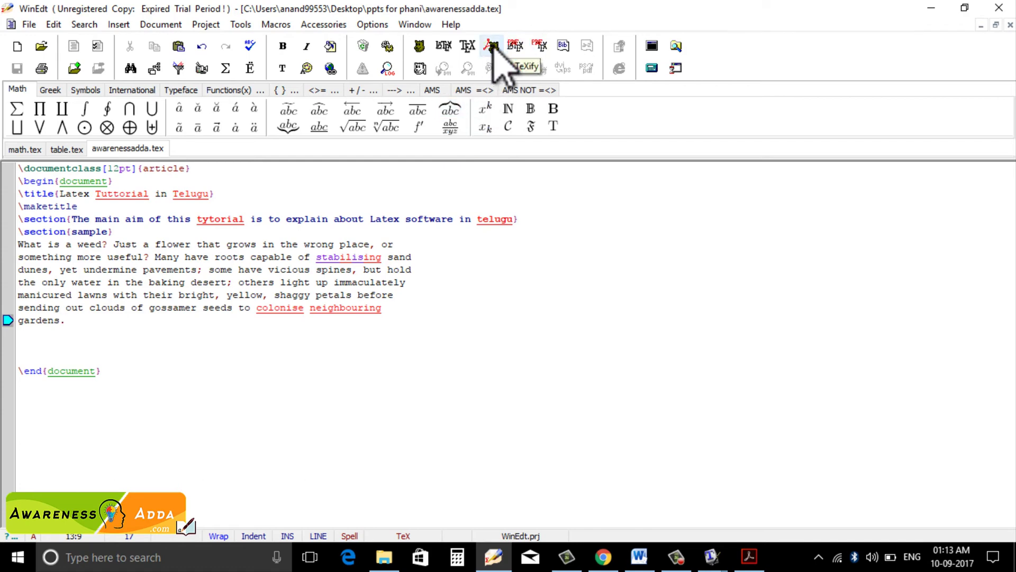
{"action": "left_click", "coordinate": [749, 556]}
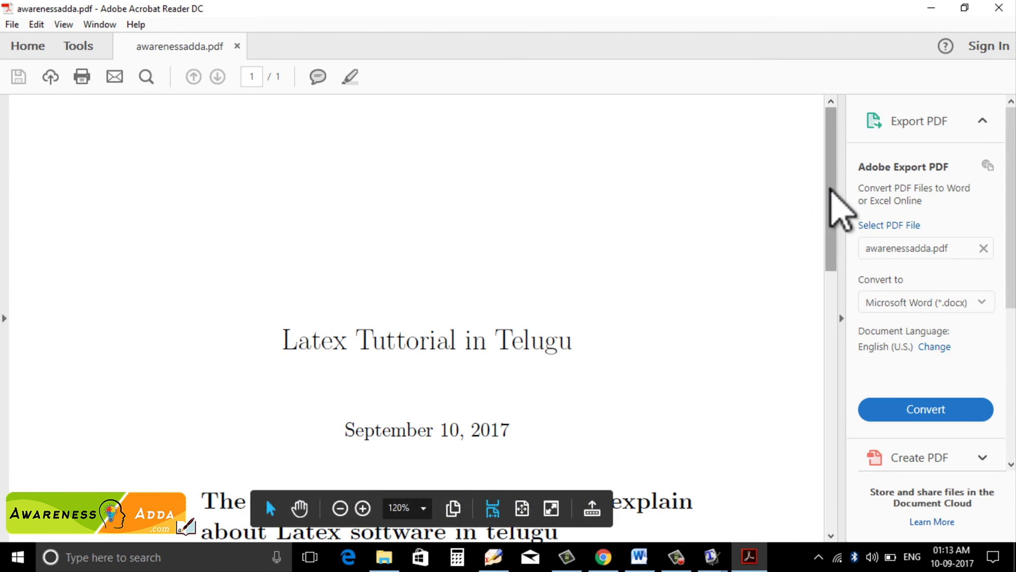
{"action": "mouse_move", "coordinate": [829, 187]}
{"action": "left_mouse_down"}
{"action": "mouse_move", "coordinate": [831, 408]}
{"action": "mouse_move", "coordinate": [830, 193]}
{"action": "left_mouse_up"}
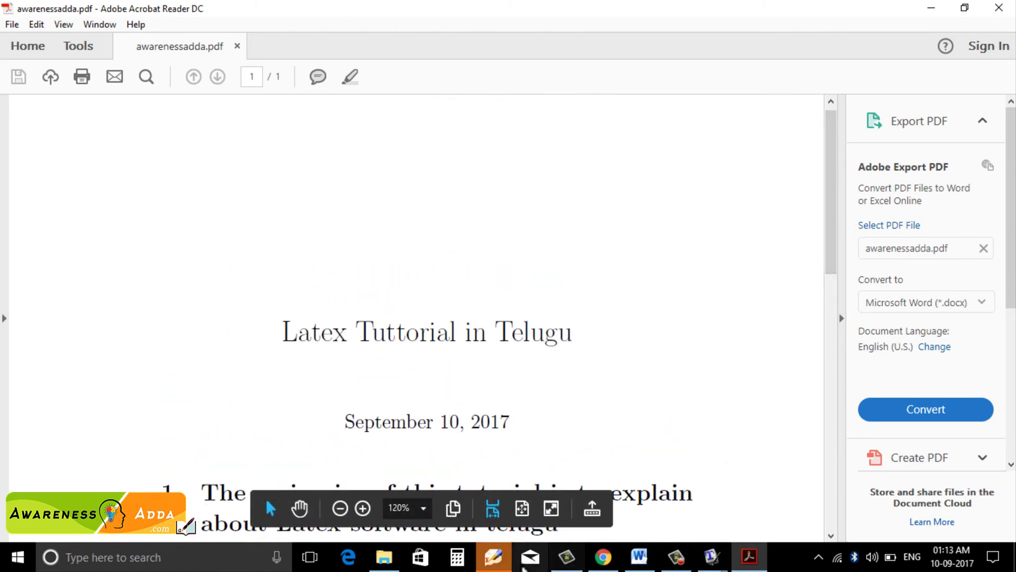
{"action": "left_click", "coordinate": [494, 556]}
{"action": "left_click", "coordinate": [479, 373]}
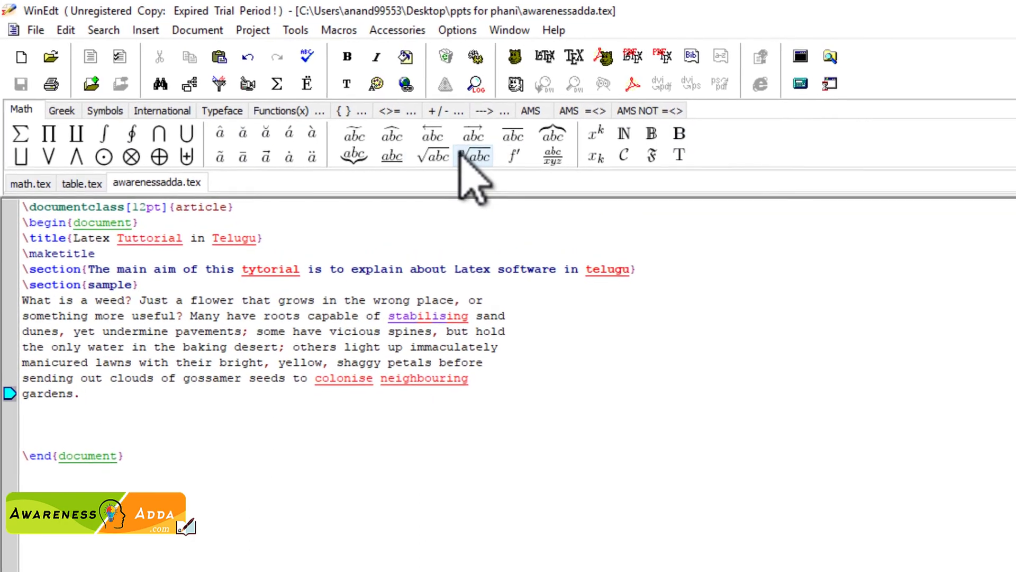
- Browse the Greek, miscellaneous, international, typeface, function and delimiter symbol palettes
{"action": "left_click", "coordinate": [64, 115]}
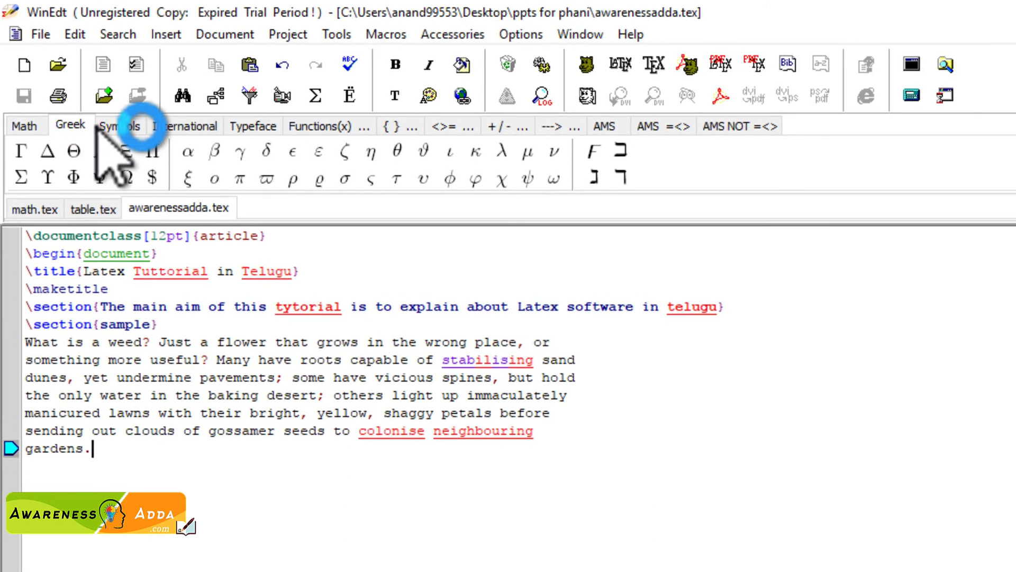
{"action": "left_click", "coordinate": [121, 125]}
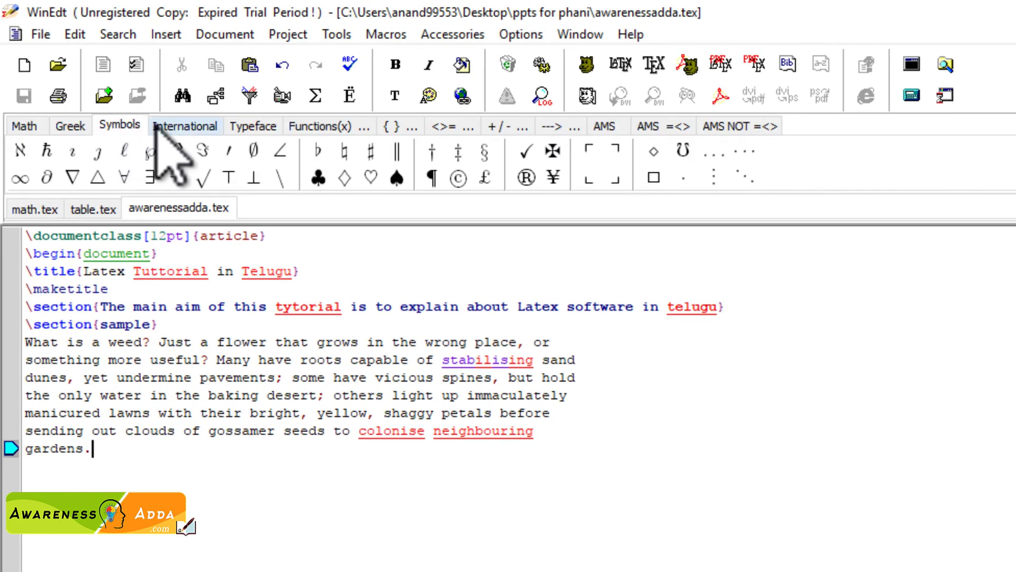
{"action": "left_click", "coordinate": [185, 125]}
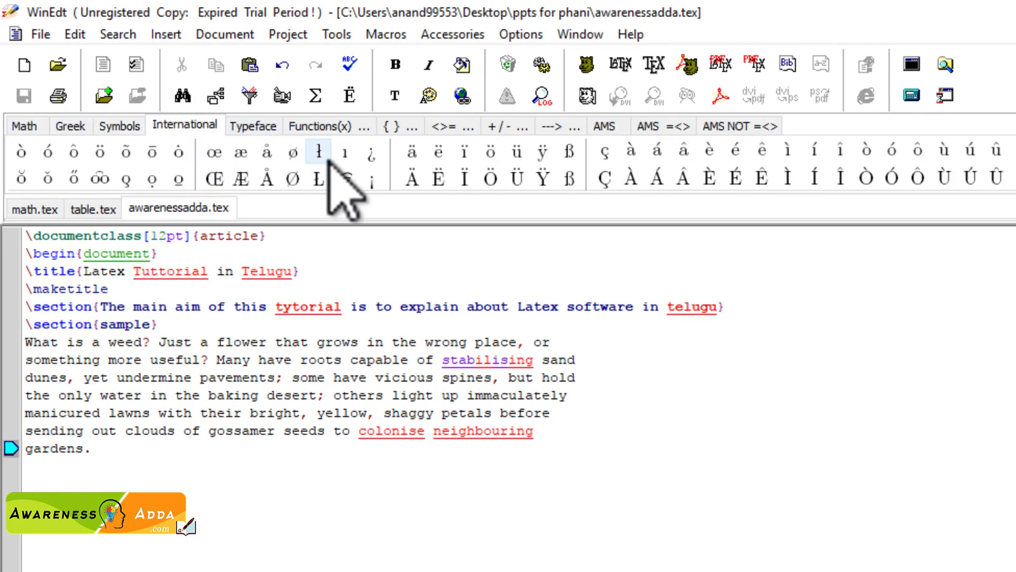
{"action": "left_click", "coordinate": [241, 127]}
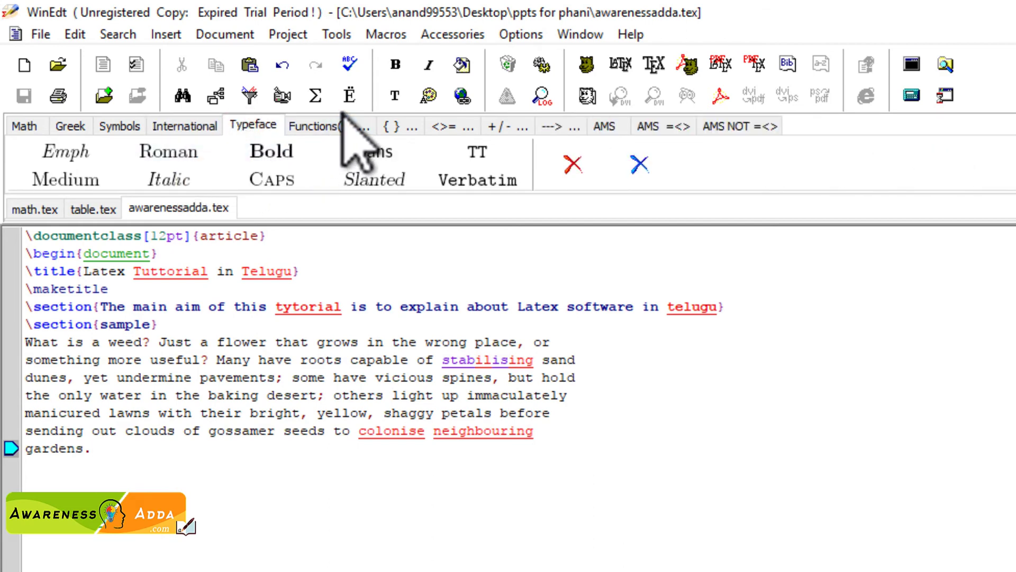
{"action": "left_click", "coordinate": [324, 130]}
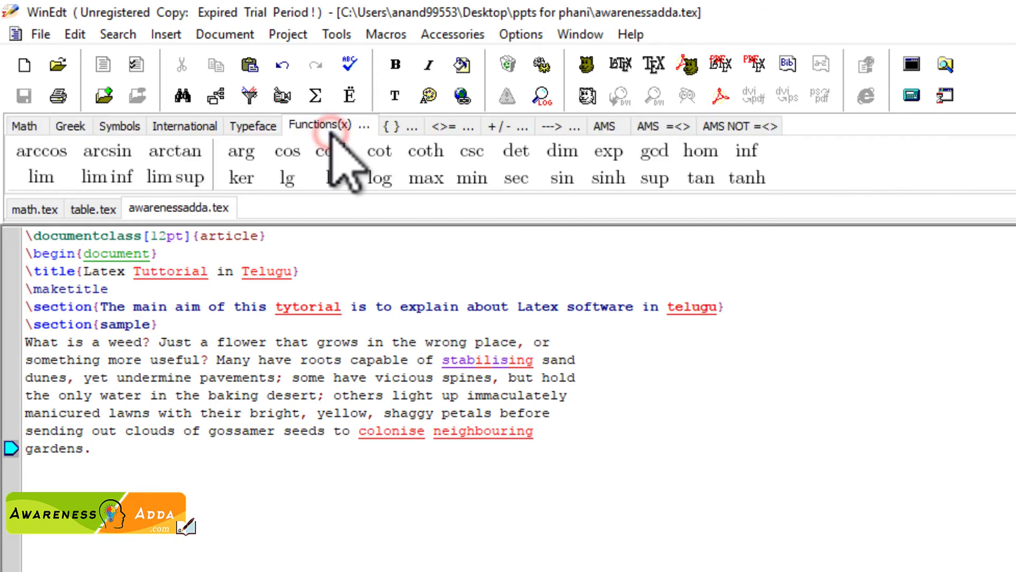
{"action": "left_click", "coordinate": [405, 127]}
{"action": "left_click", "coordinate": [674, 522]}
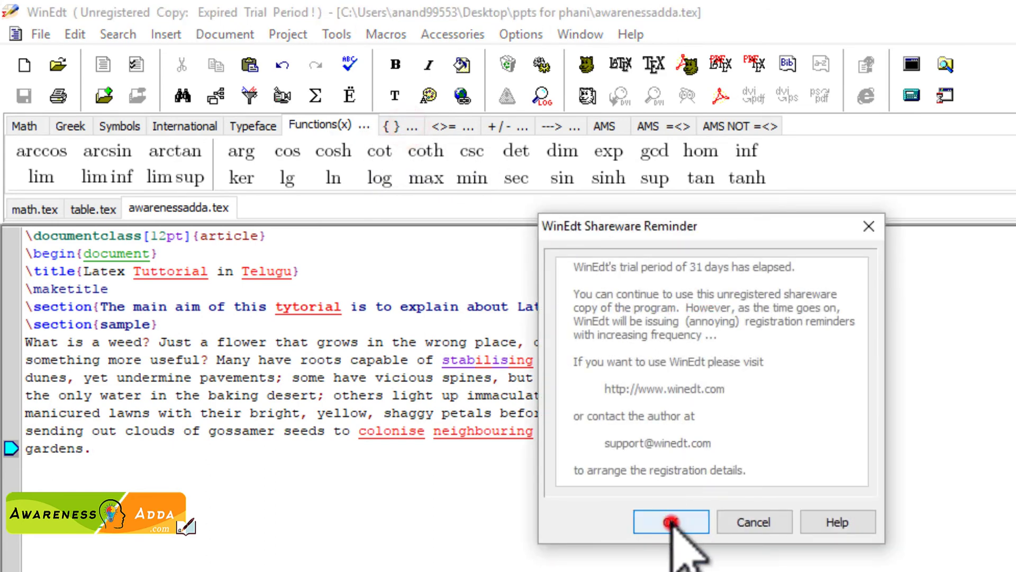
{"action": "left_click", "coordinate": [402, 127]}
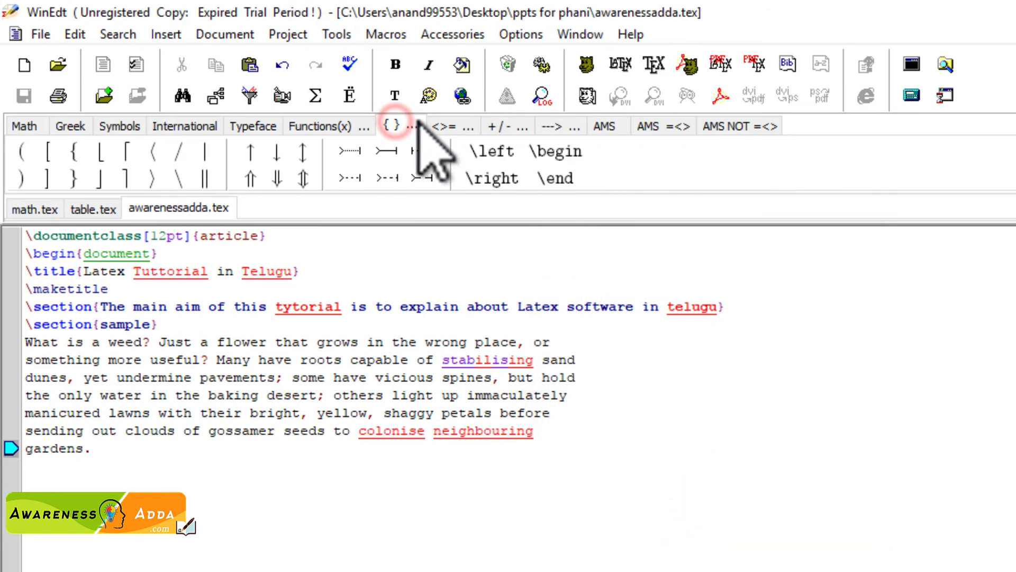
- Browse the relation, operator, arrow and AMS palettes, ending on negated AMS relations
{"action": "left_click", "coordinate": [446, 126]}
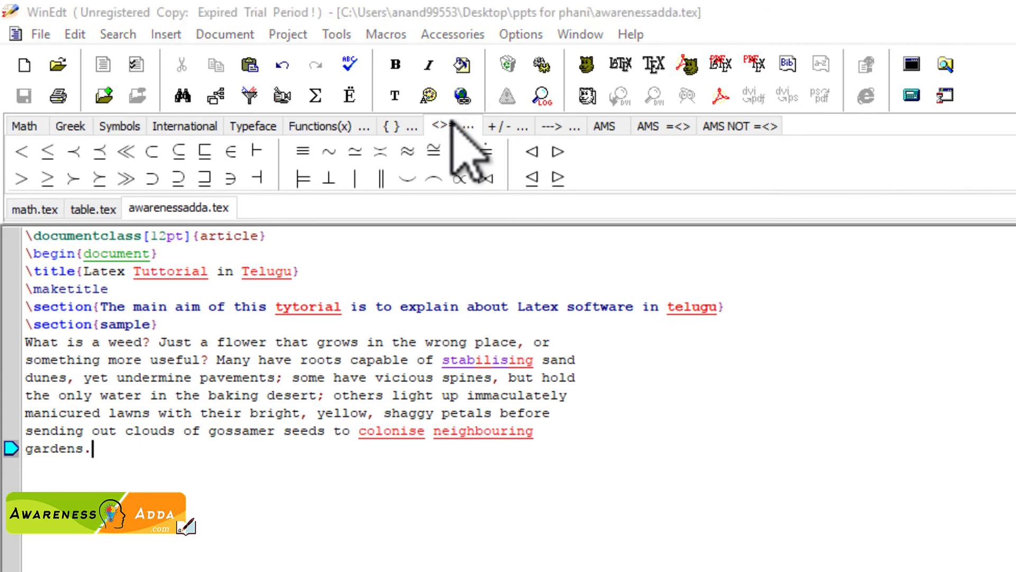
{"action": "left_click", "coordinate": [507, 125]}
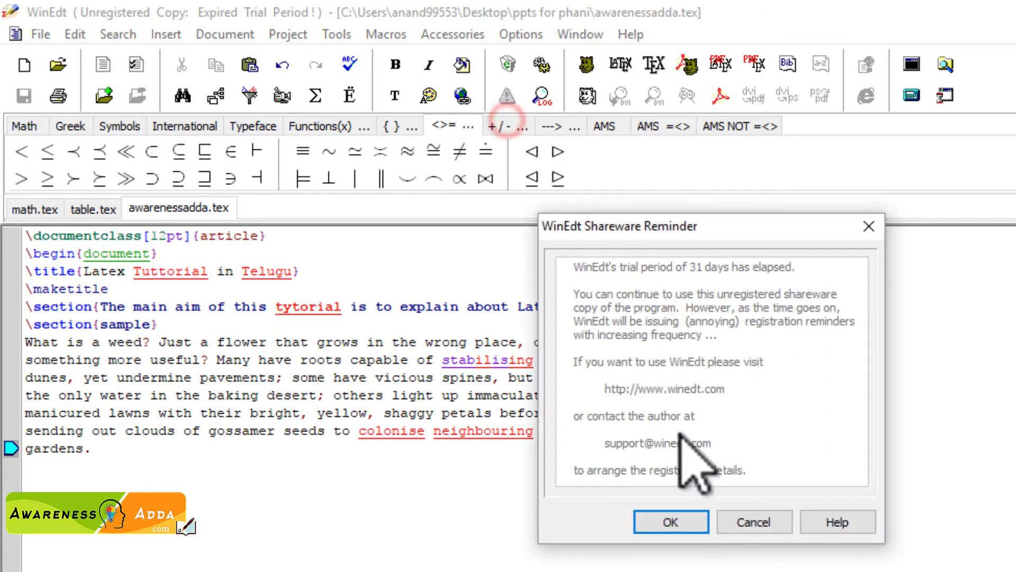
{"action": "left_click", "coordinate": [672, 524]}
{"action": "left_click", "coordinate": [508, 128]}
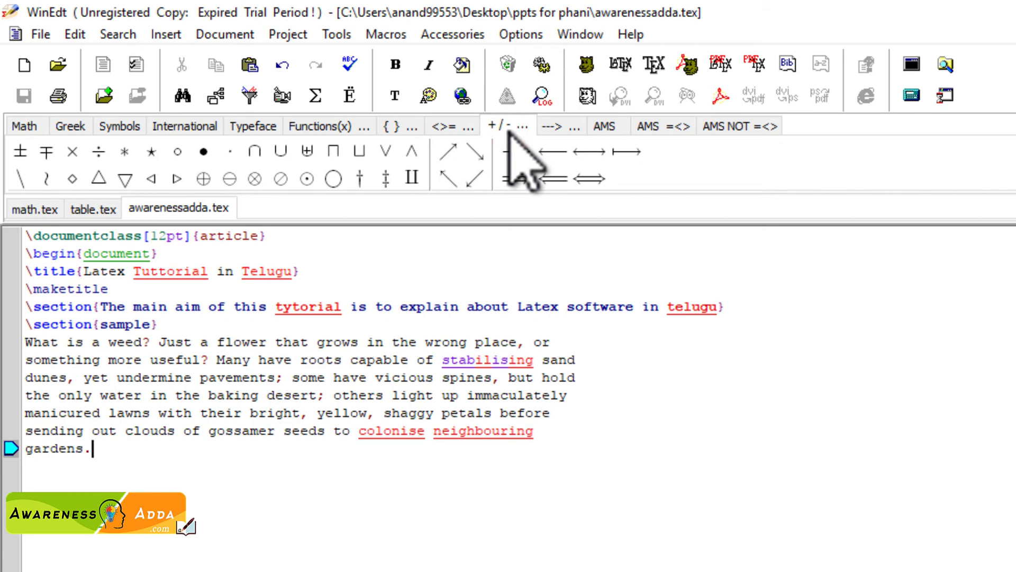
{"action": "left_click", "coordinate": [568, 127]}
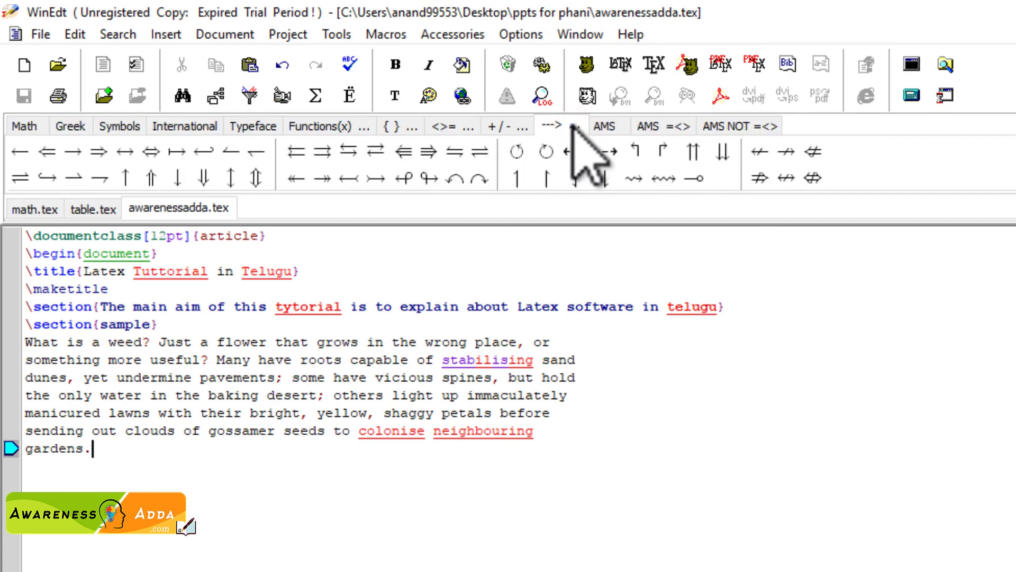
{"action": "left_click", "coordinate": [606, 127]}
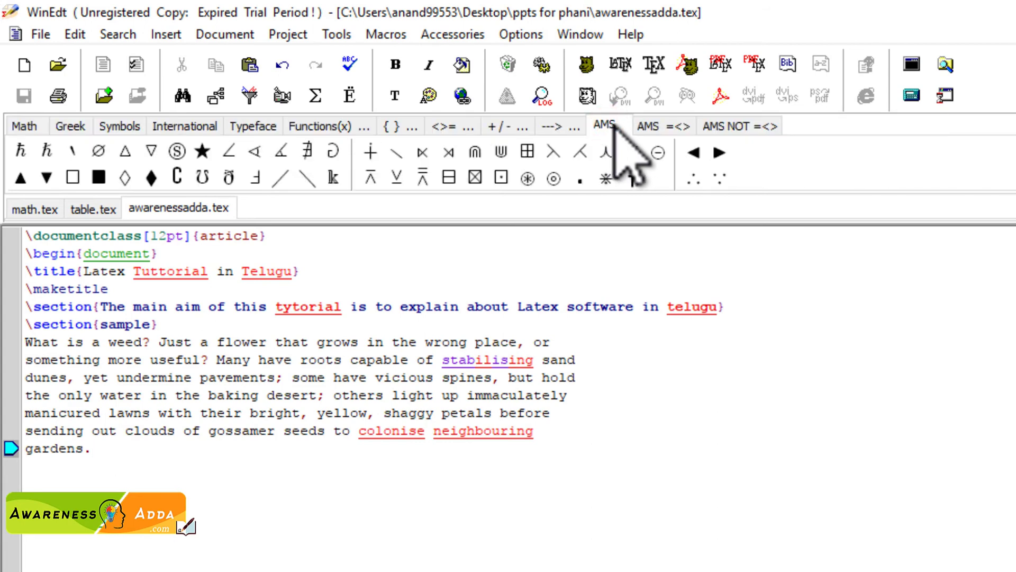
{"action": "left_click", "coordinate": [656, 126]}
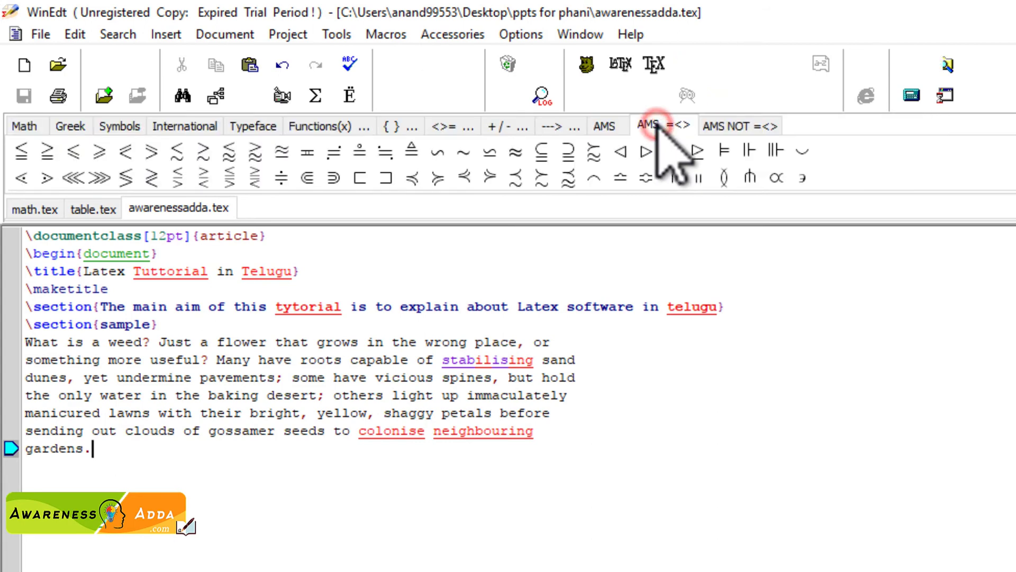
{"action": "left_click", "coordinate": [740, 127]}
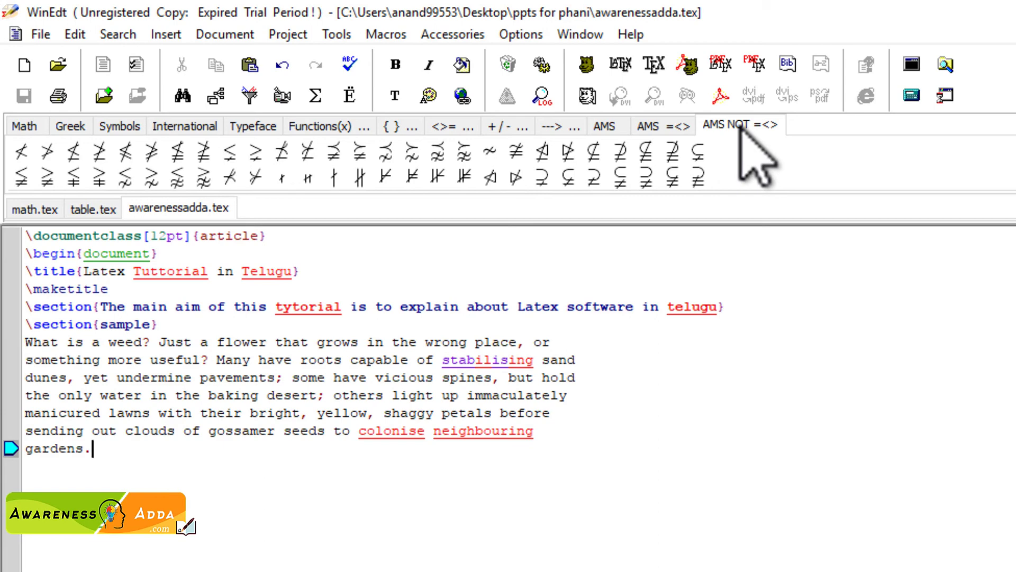
{"action": "left_click", "coordinate": [494, 359]}
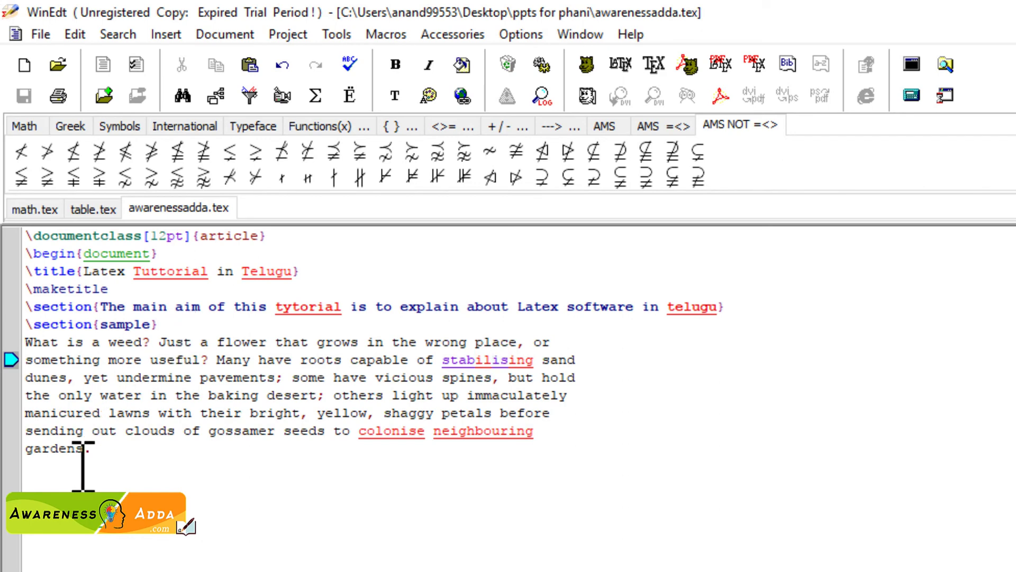
- Insert \par before 'some have vicious spines' in the sample paragraph
{"action": "left_click", "coordinate": [45, 466]}
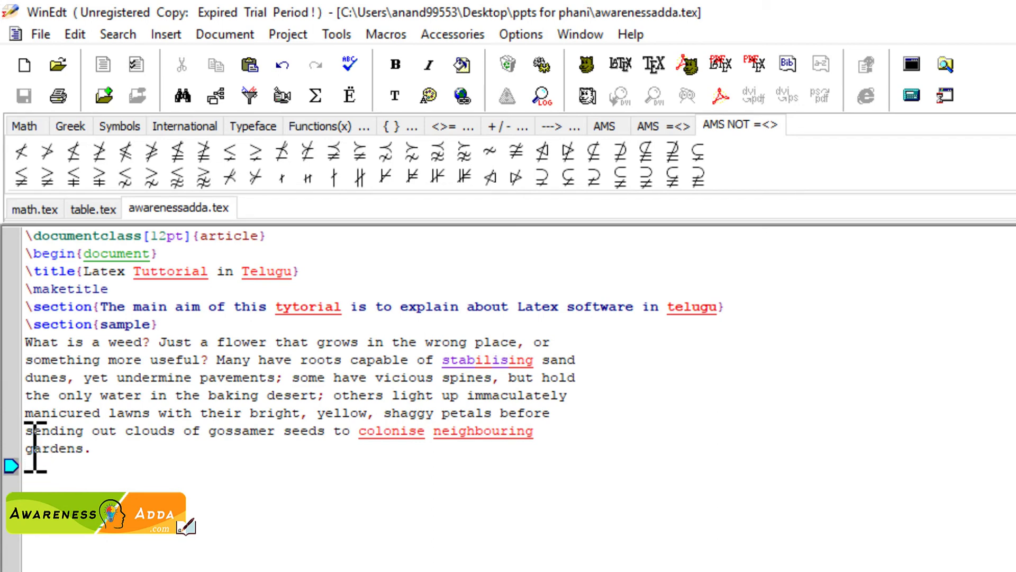
{"action": "left_click_drag", "start_coordinate": [25, 342], "coordinate": [123, 447]}
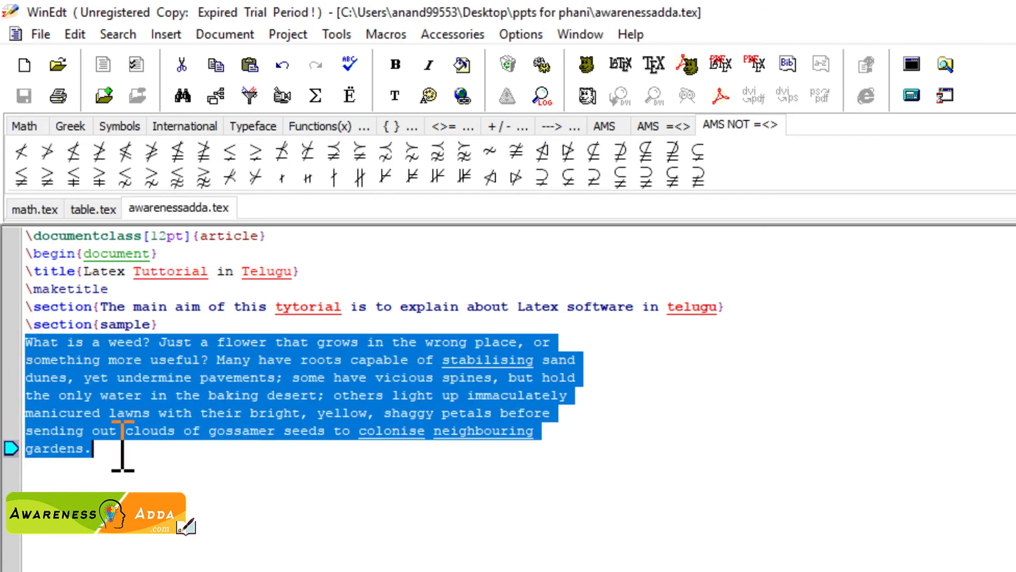
{"action": "left_click", "coordinate": [37, 481]}
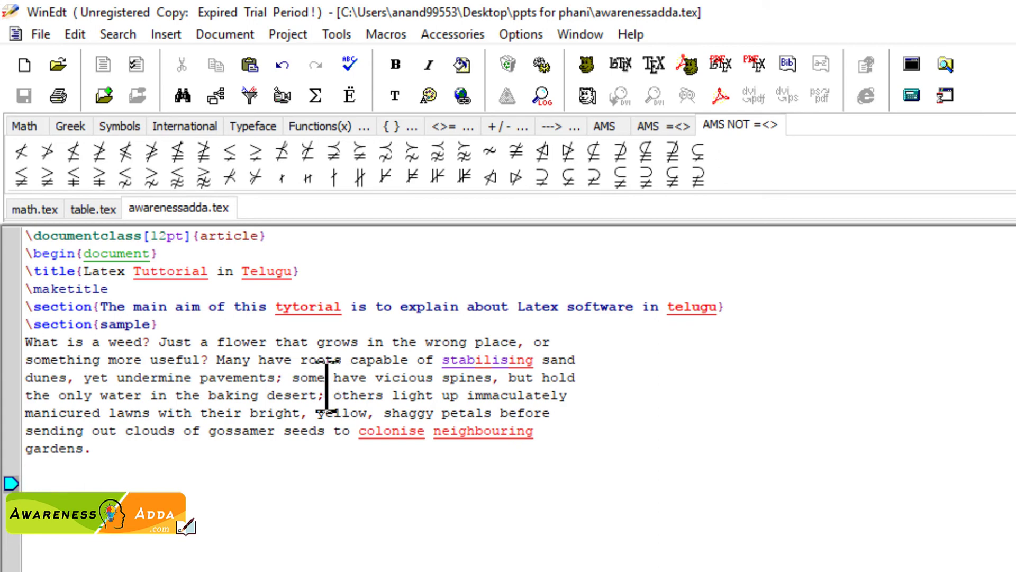
{"action": "left_click", "coordinate": [294, 377]}
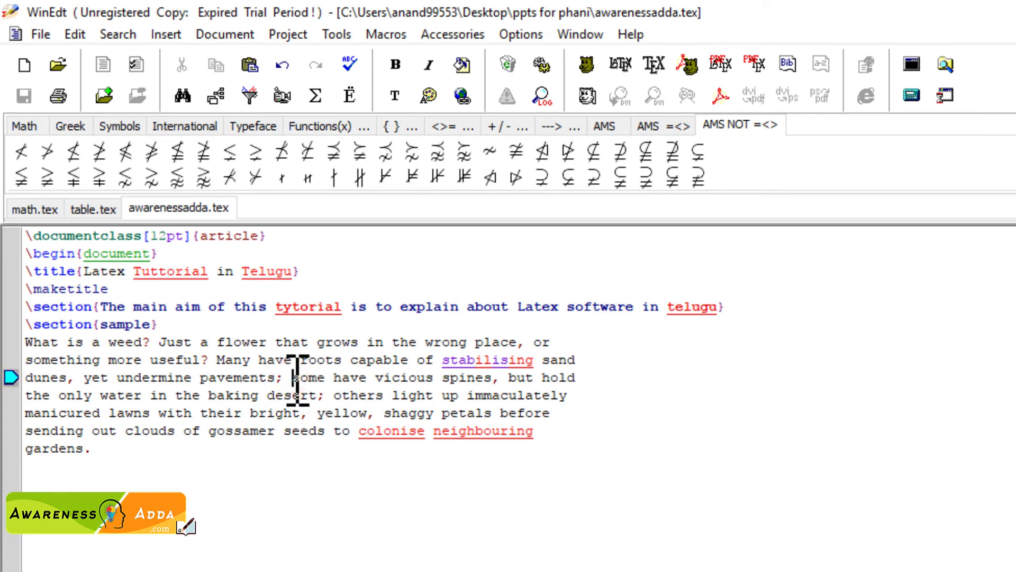
{"action": "type", "text": "\\"}
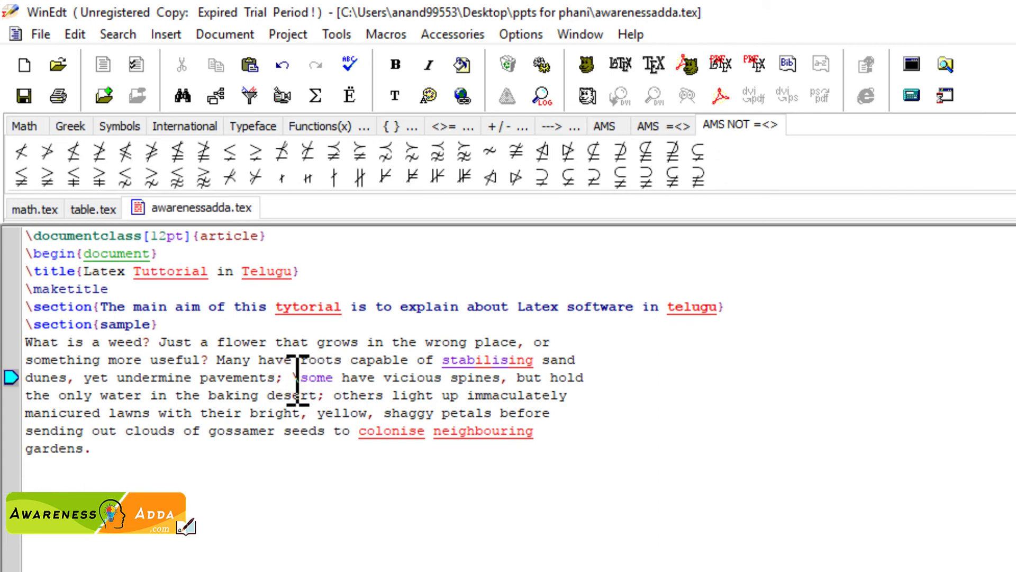
{"action": "type", "text": "par"}
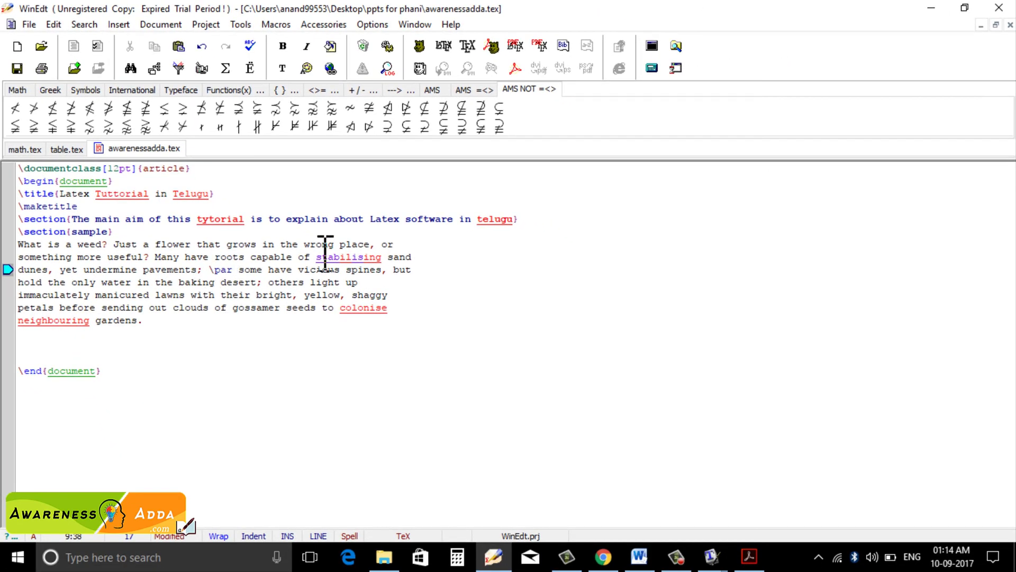
- Close the old PDF, recompile with TeXify and verify the new paragraph in awarenessadda.pdf
{"action": "left_click", "coordinate": [747, 556]}
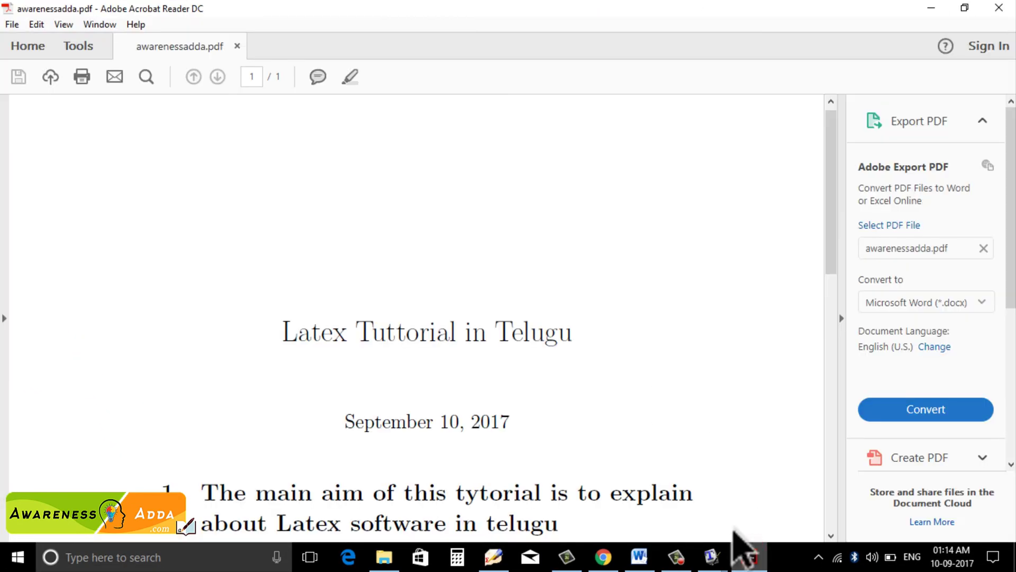
{"action": "left_click", "coordinate": [999, 7]}
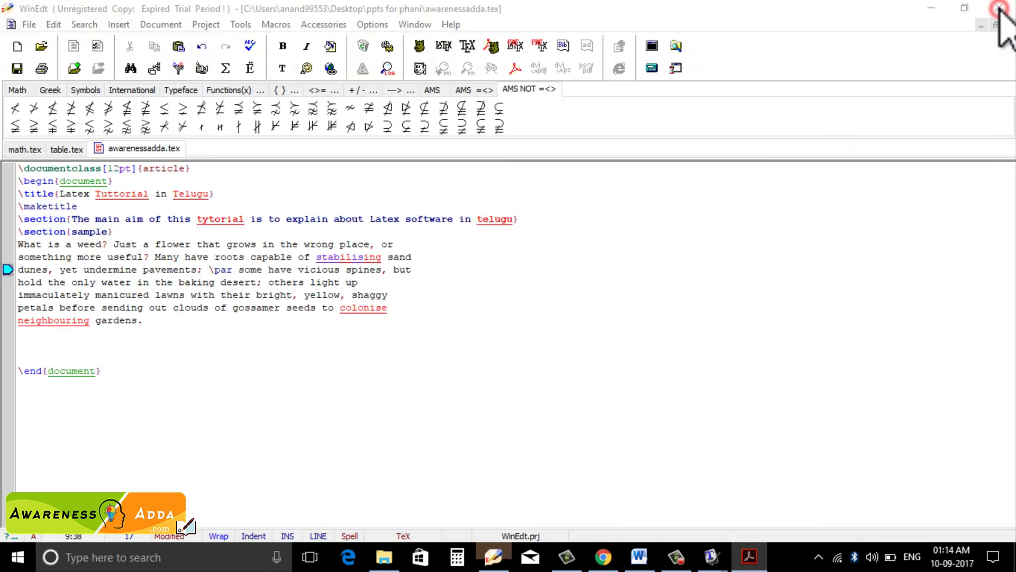
{"action": "left_click", "coordinate": [484, 374]}
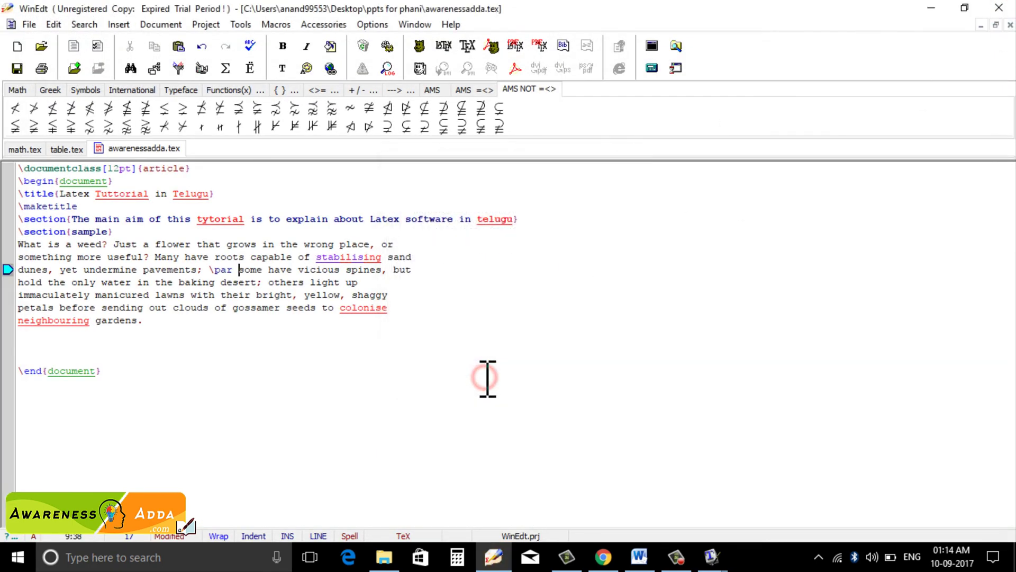
{"action": "left_click", "coordinate": [492, 47]}
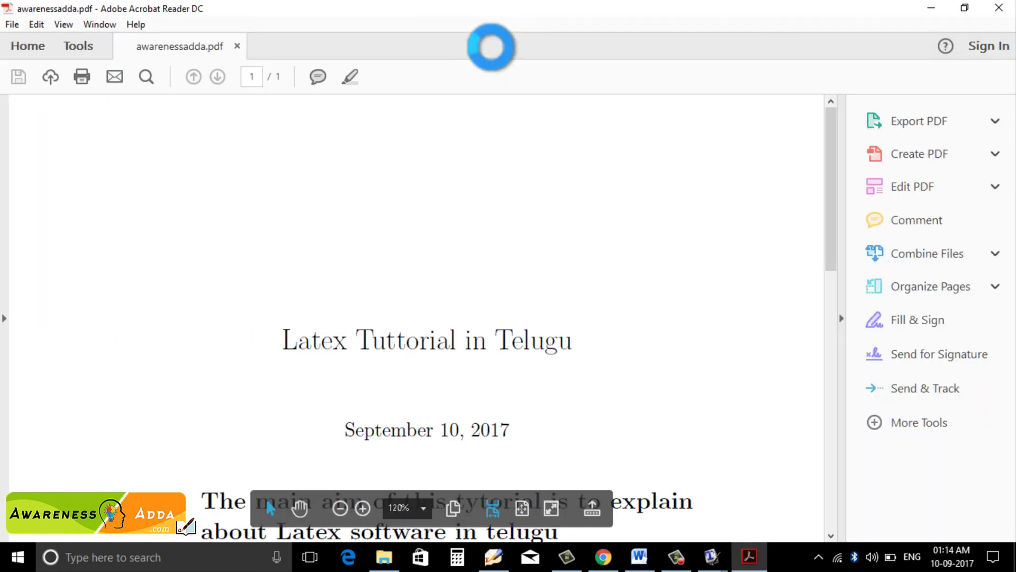
{"action": "left_click_drag", "start_coordinate": [829, 218], "coordinate": [828, 369]}
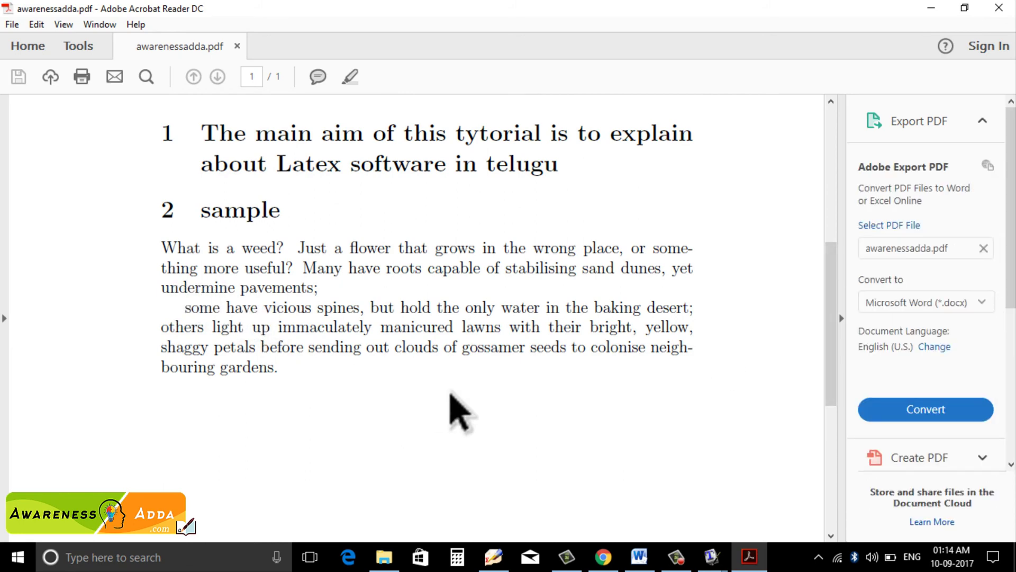
{"action": "mouse_move", "coordinate": [757, 558]}
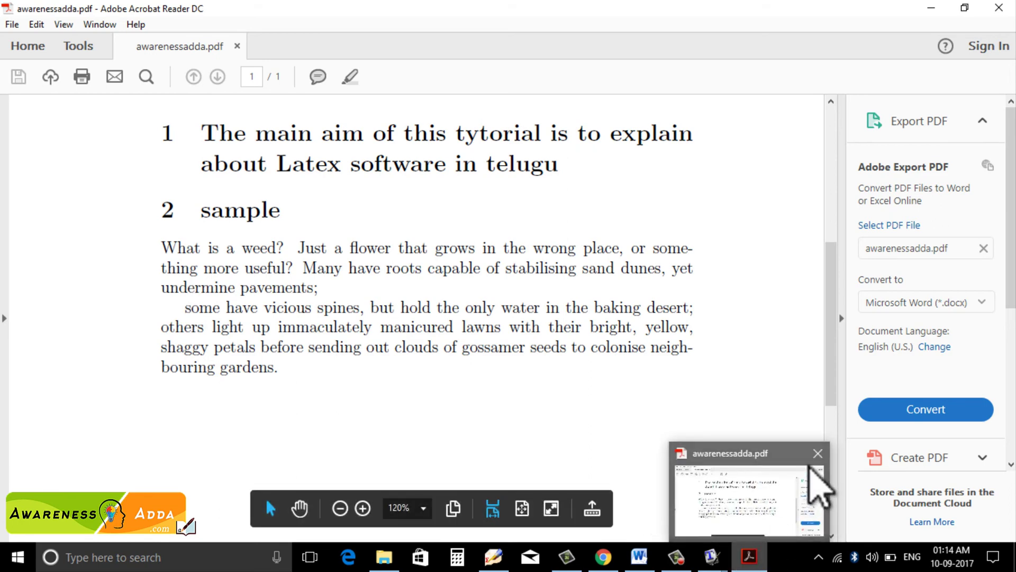
{"action": "left_click", "coordinate": [819, 454]}
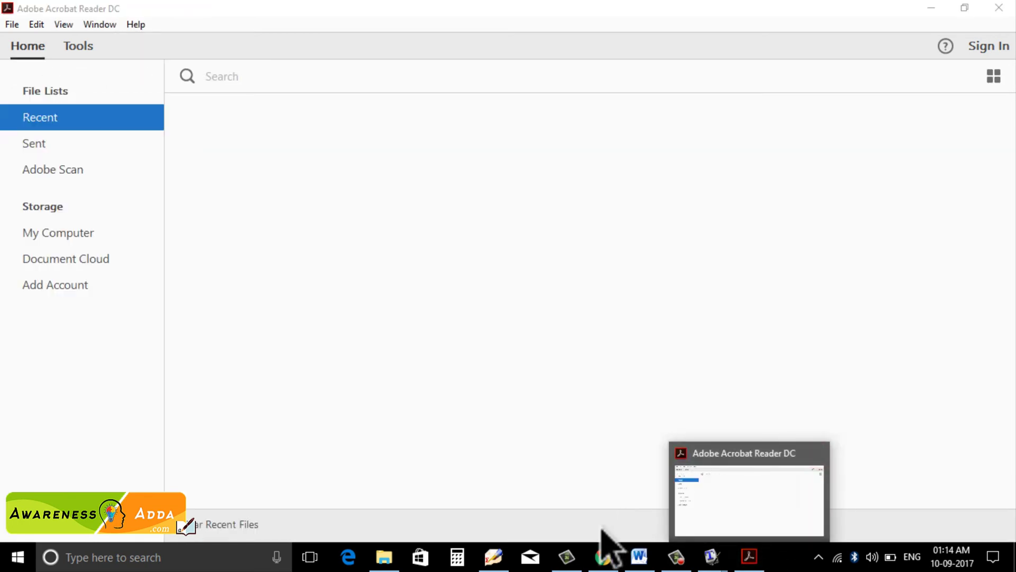
{"action": "left_click", "coordinate": [491, 556]}
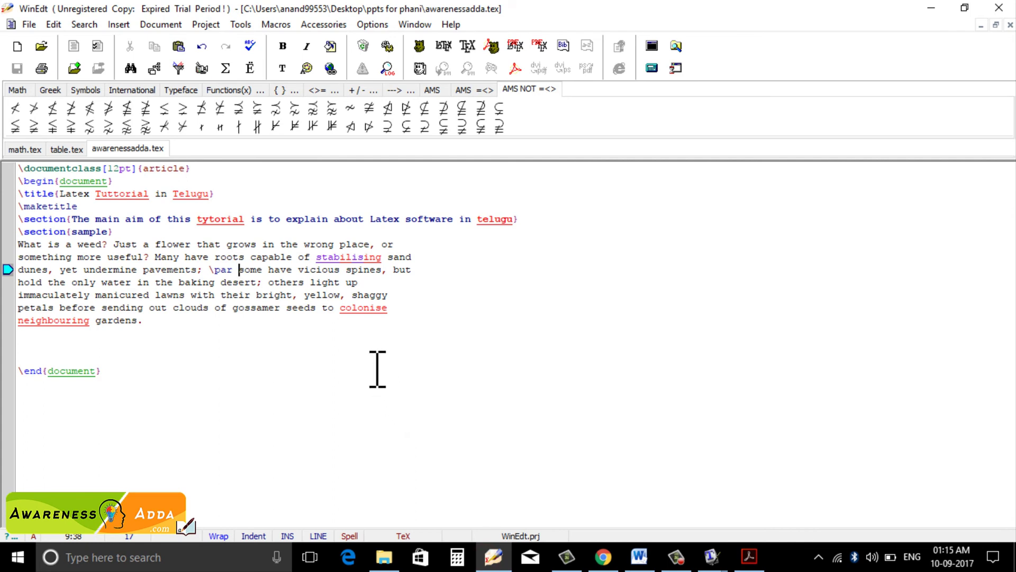
- Add a 'polytechadd.com' line after 'gardens.' and place the caret just above it
{"action": "left_click", "coordinate": [154, 319]}
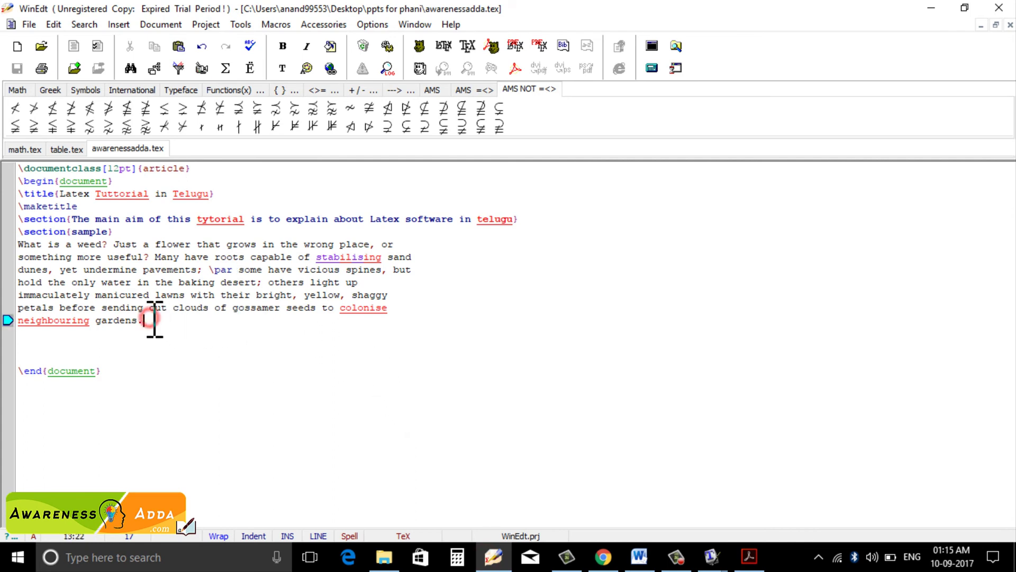
{"action": "key", "text": "Return"}
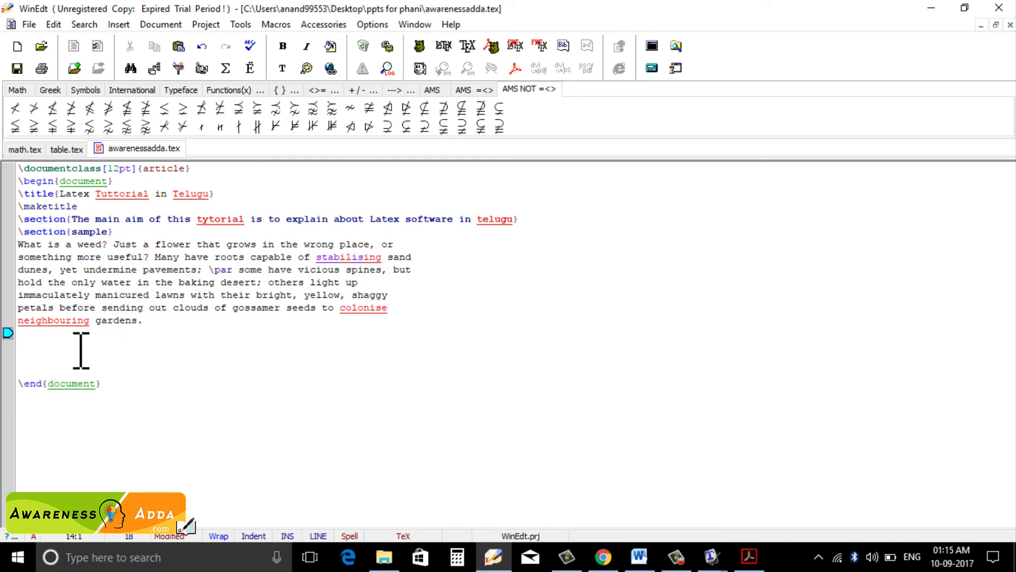
{"action": "left_click", "coordinate": [51, 345]}
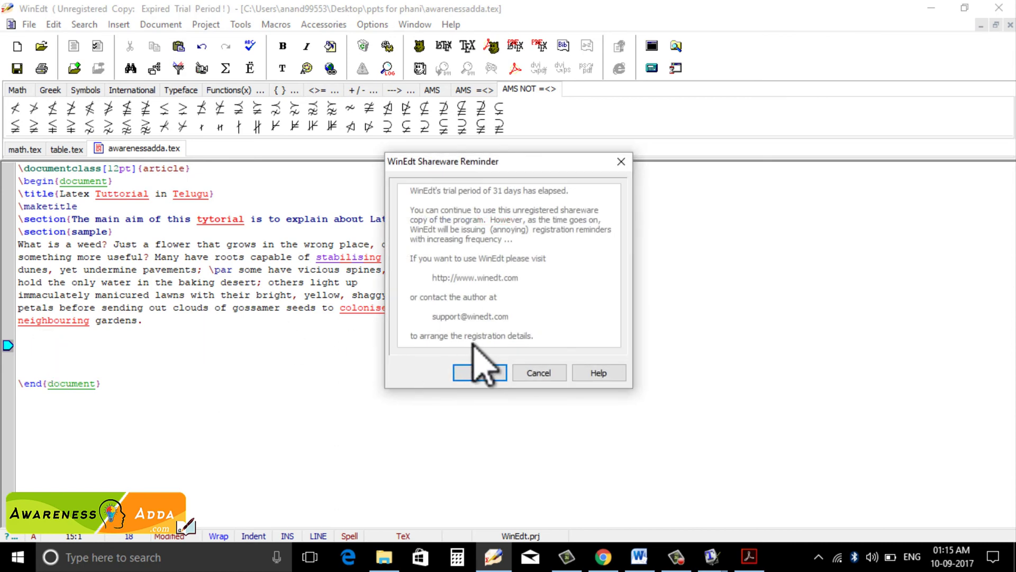
{"action": "left_click", "coordinate": [483, 370]}
{"action": "type", "text": "polytechadd.com"}
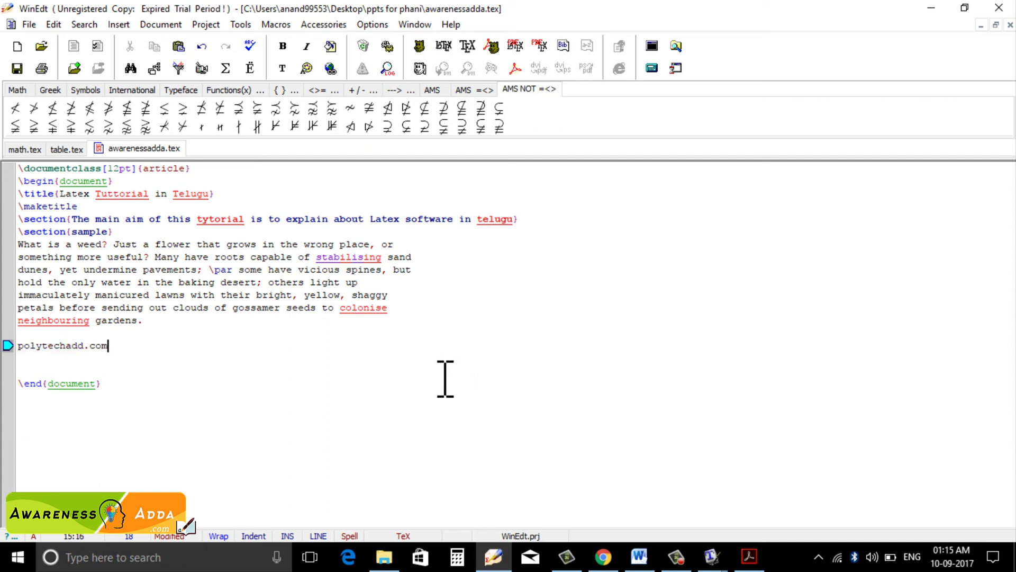
{"action": "left_click", "coordinate": [479, 373]}
{"action": "left_click", "coordinate": [22, 334]}
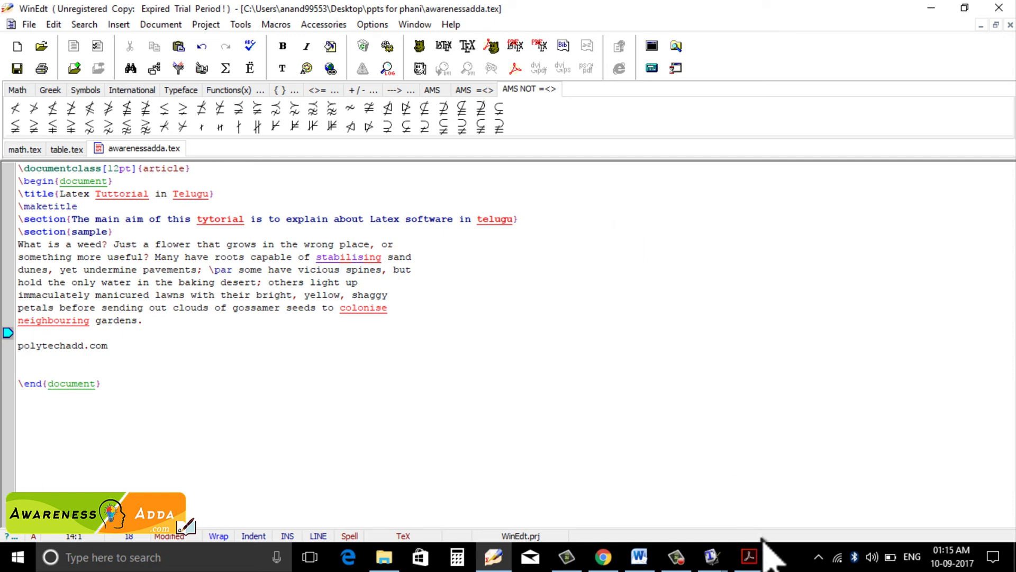
- Recompile with TeXify and confirm polytechadd.com appears as its own paragraph in awarenessadda.pdf
{"action": "left_click", "coordinate": [749, 560]}
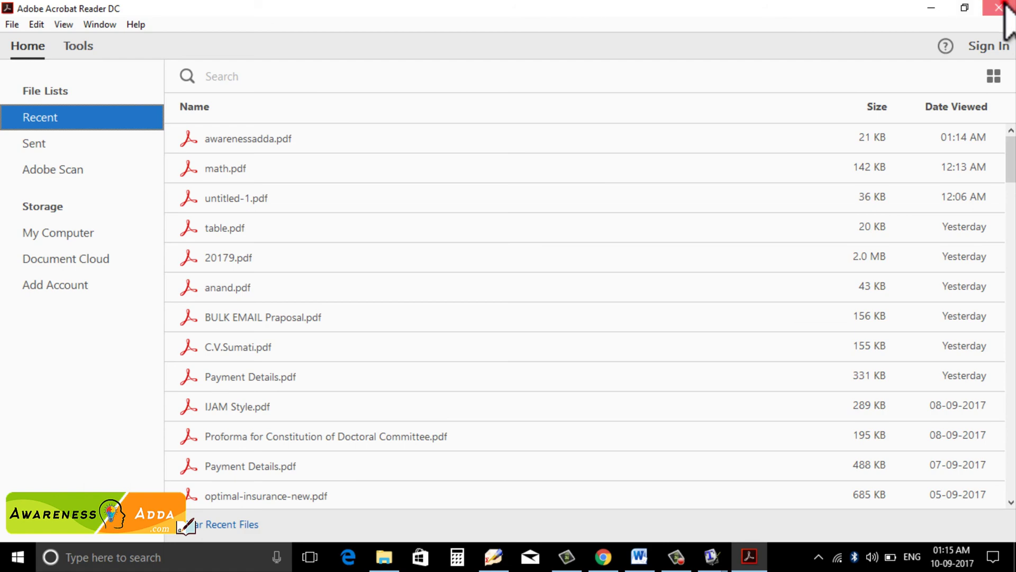
{"action": "left_click", "coordinate": [998, 7]}
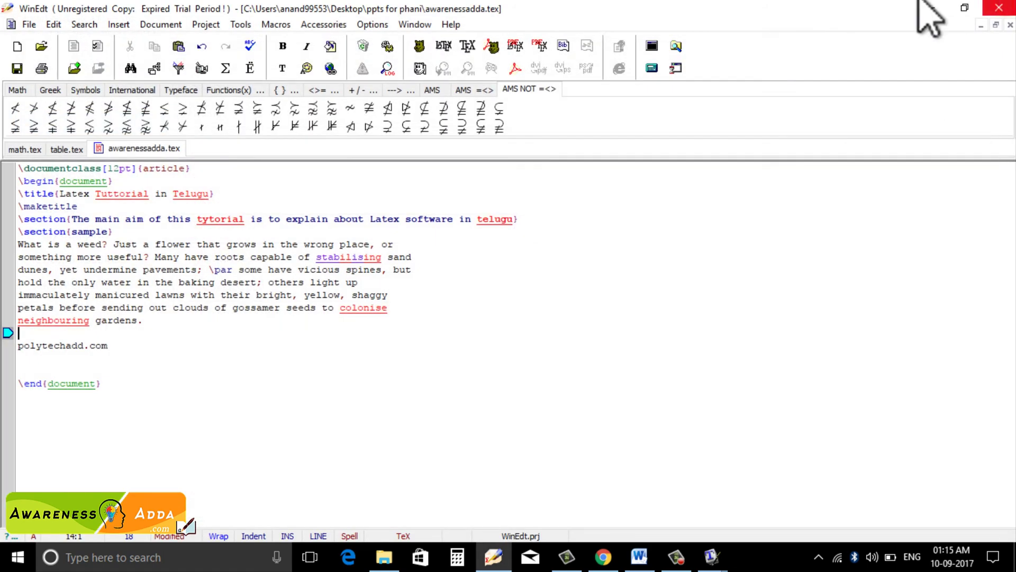
{"action": "left_click", "coordinate": [493, 46]}
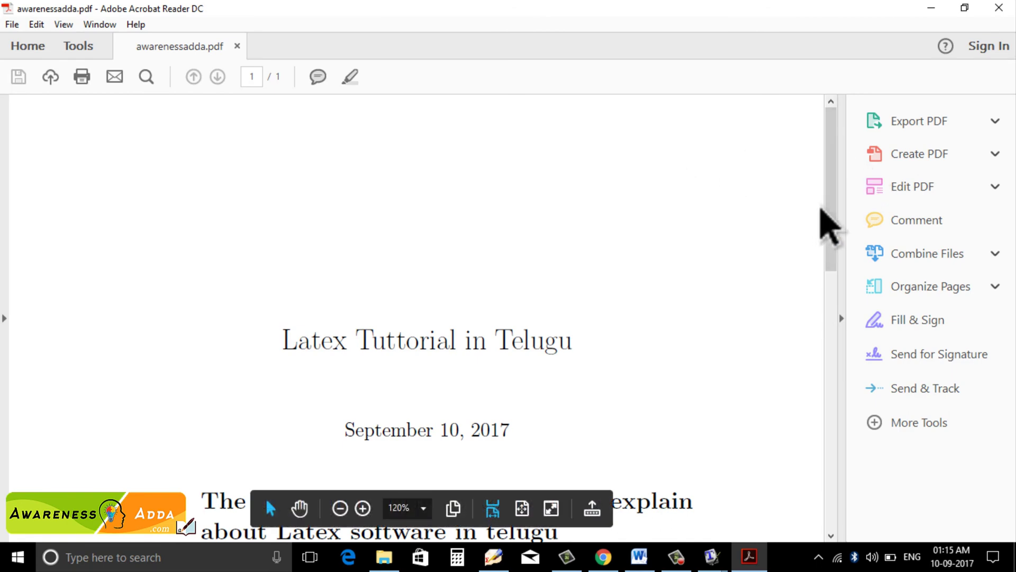
{"action": "left_click_drag", "start_coordinate": [830, 211], "coordinate": [828, 381]}
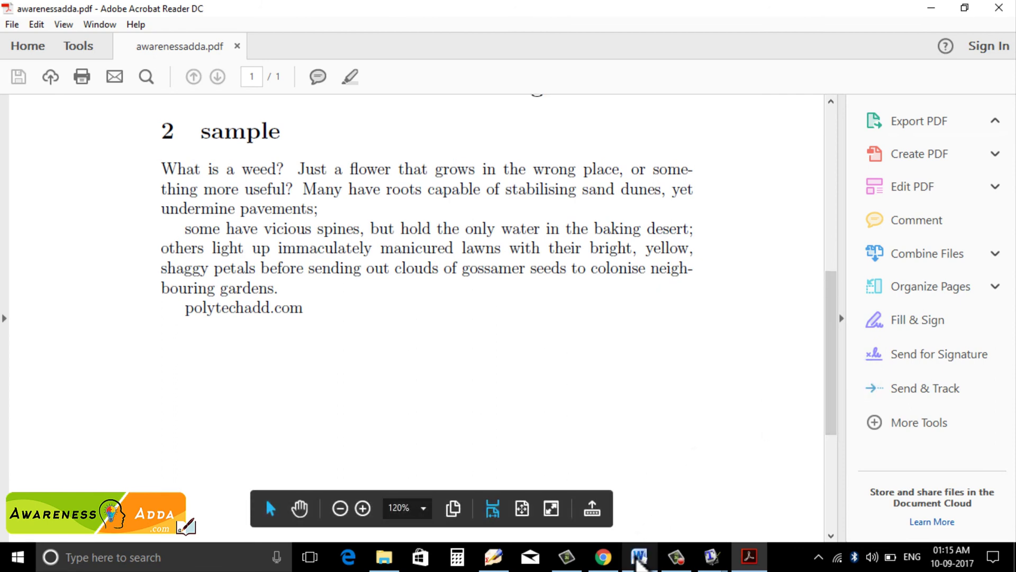
{"action": "mouse_move", "coordinate": [640, 562]}
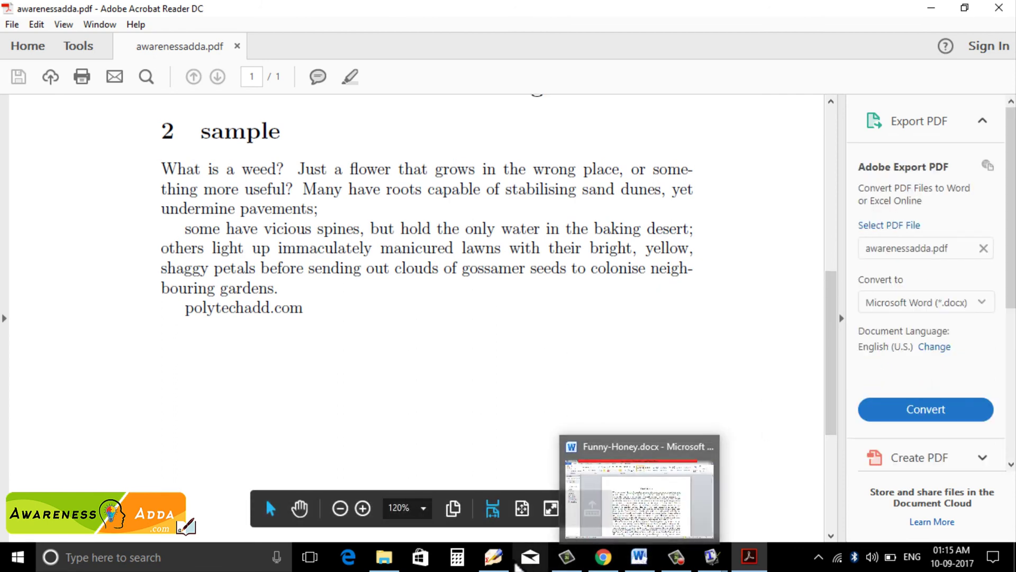
{"action": "left_click", "coordinate": [493, 557]}
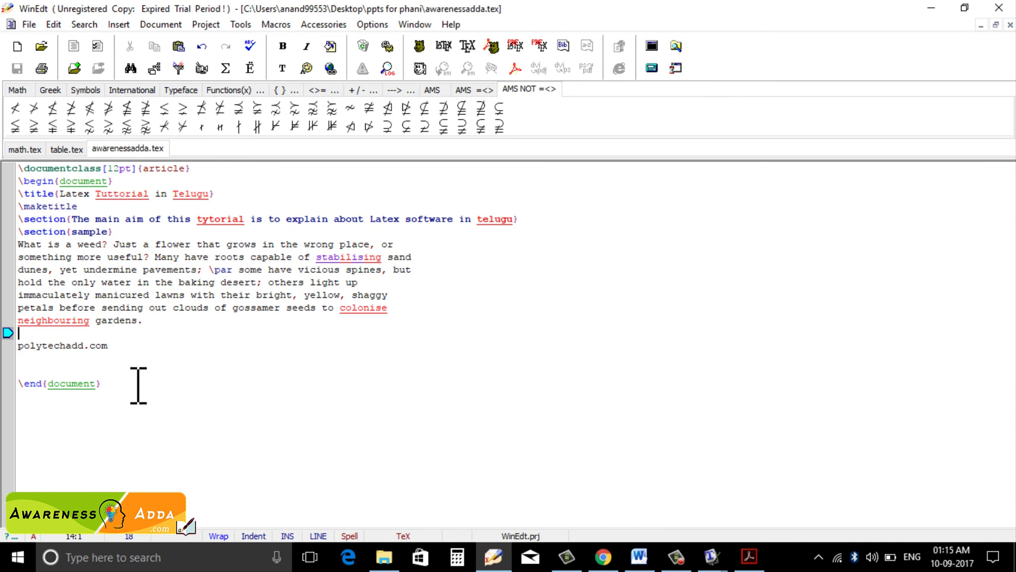
- Delete the period after 'gardens' and drop the blank line so polytechadd.com directly follows
{"action": "left_click", "coordinate": [150, 321]}
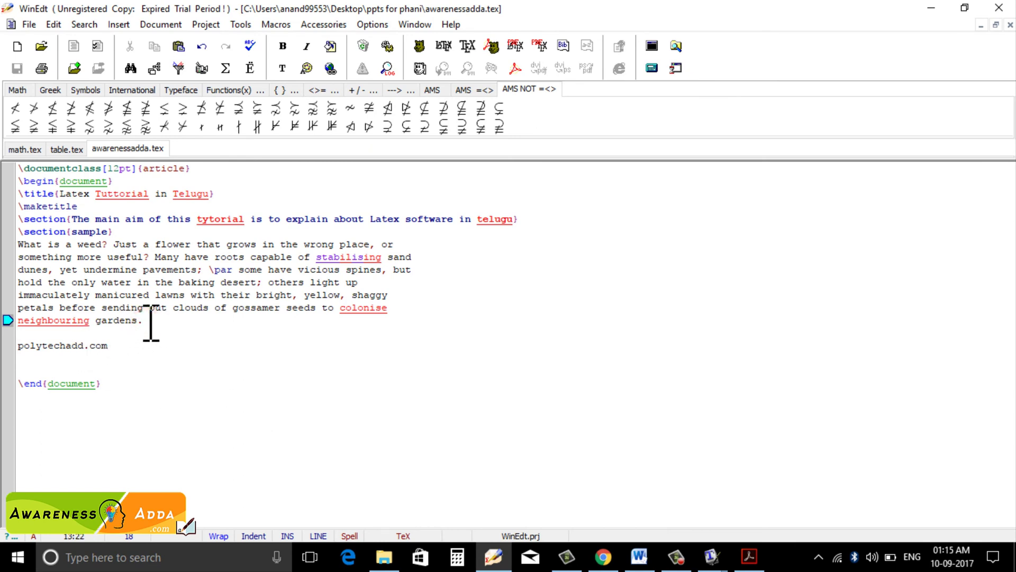
{"action": "key", "text": "BackSpace"}
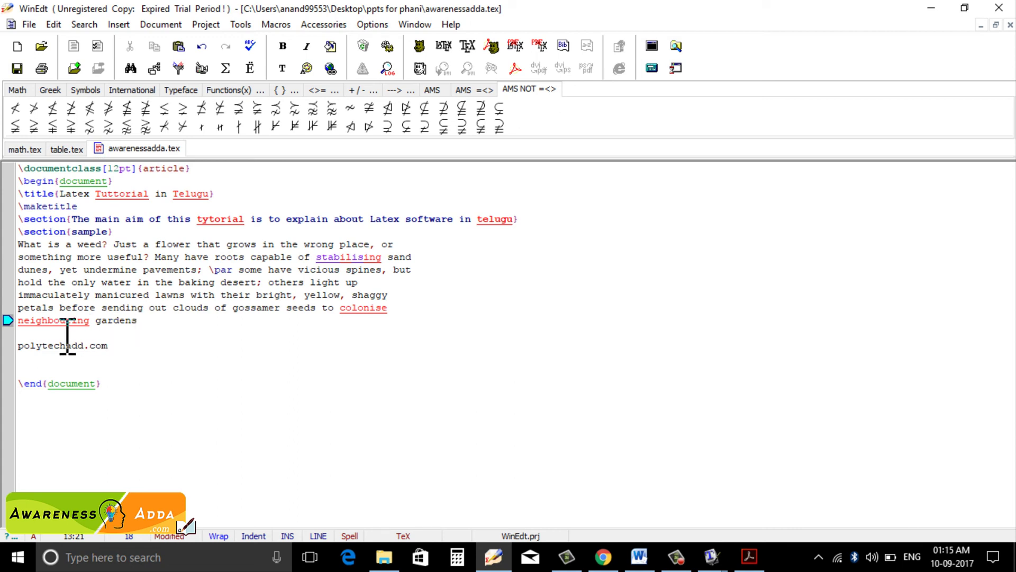
{"action": "left_click", "coordinate": [20, 345]}
{"action": "key", "text": "BackSpace"}
{"action": "key", "text": "BackSpace"}
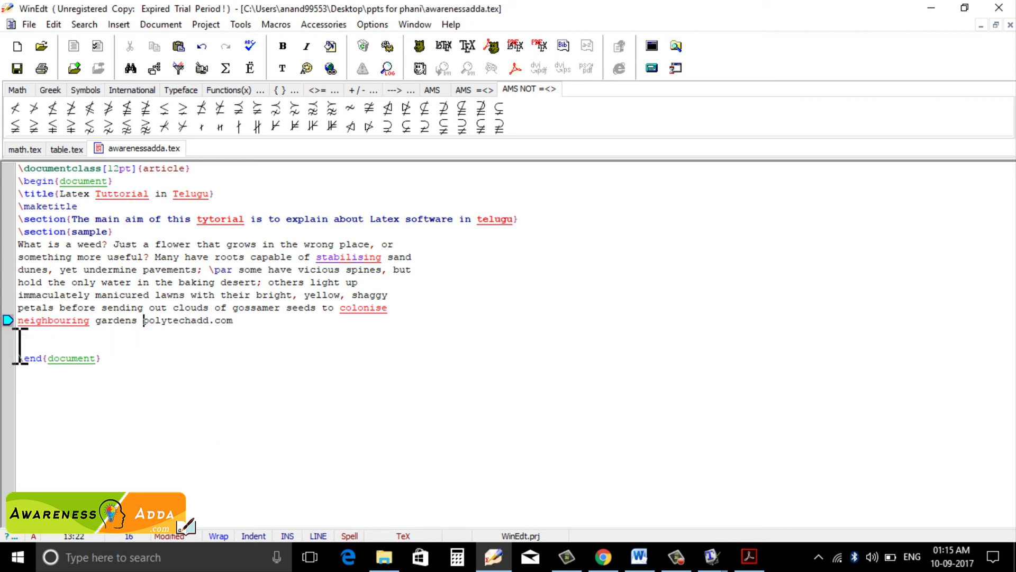
{"action": "key", "text": "Return"}
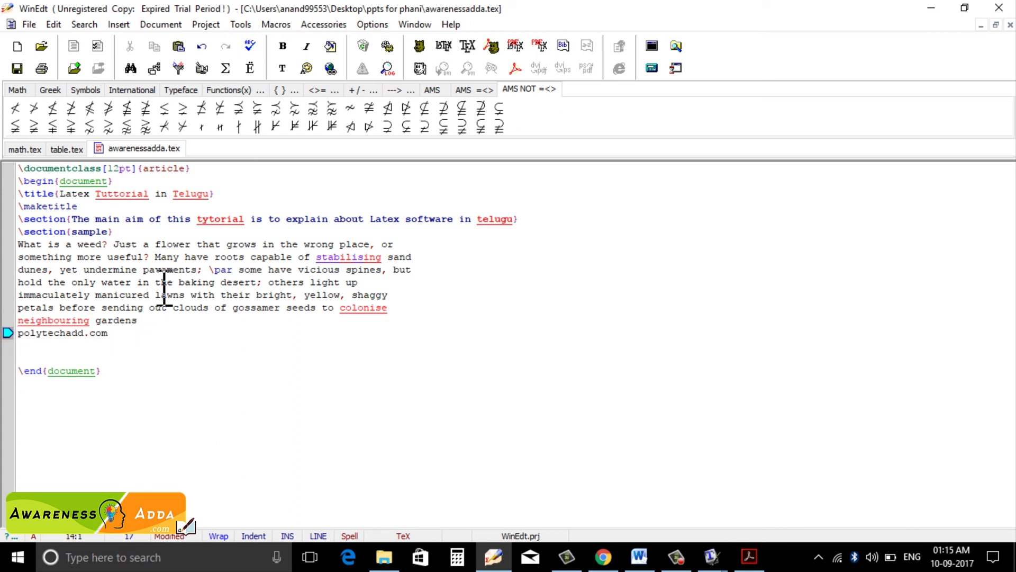
- Recompile awarenessadda.pdf, confirm polytechadd.com runs into the paragraph, and return to WinEdt
{"action": "left_click", "coordinate": [491, 47]}
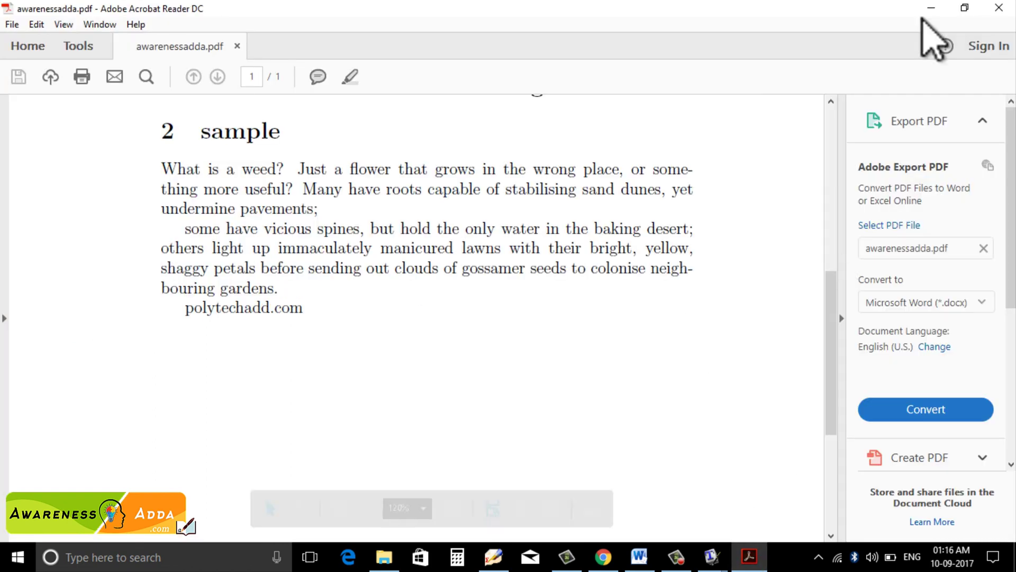
{"action": "left_click", "coordinate": [999, 7]}
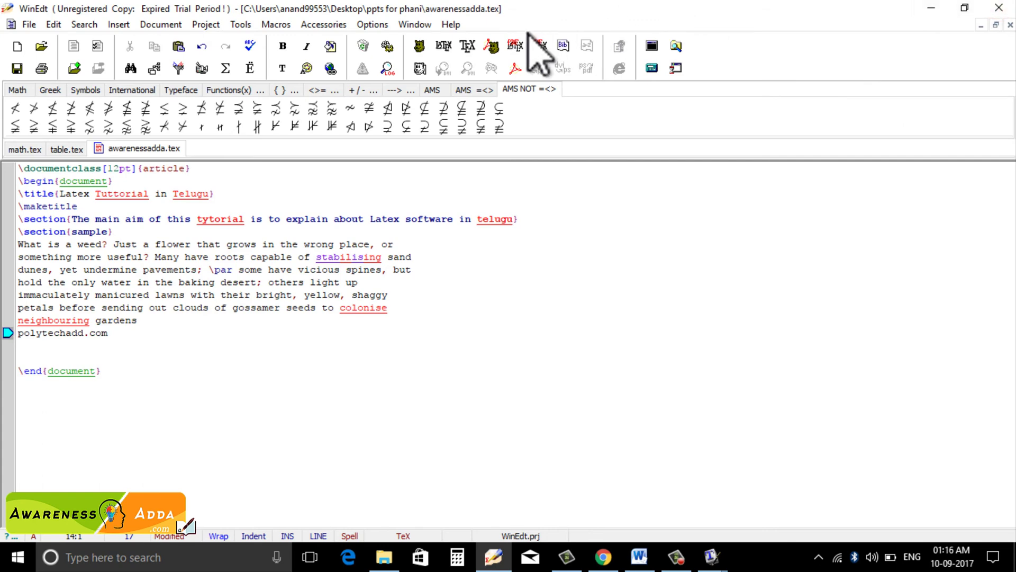
{"action": "left_click", "coordinate": [492, 48]}
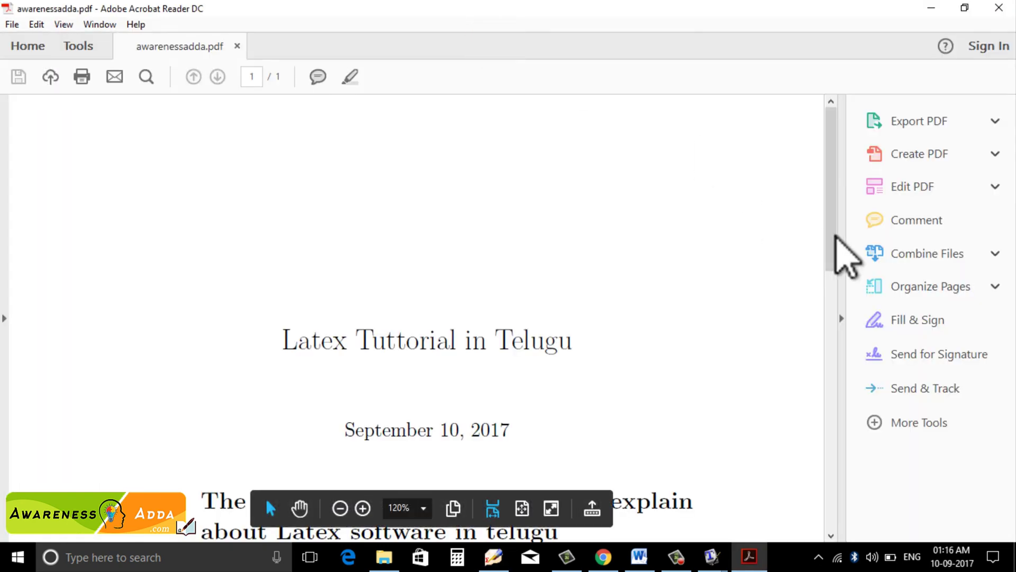
{"action": "left_click_drag", "start_coordinate": [829, 245], "coordinate": [831, 406]}
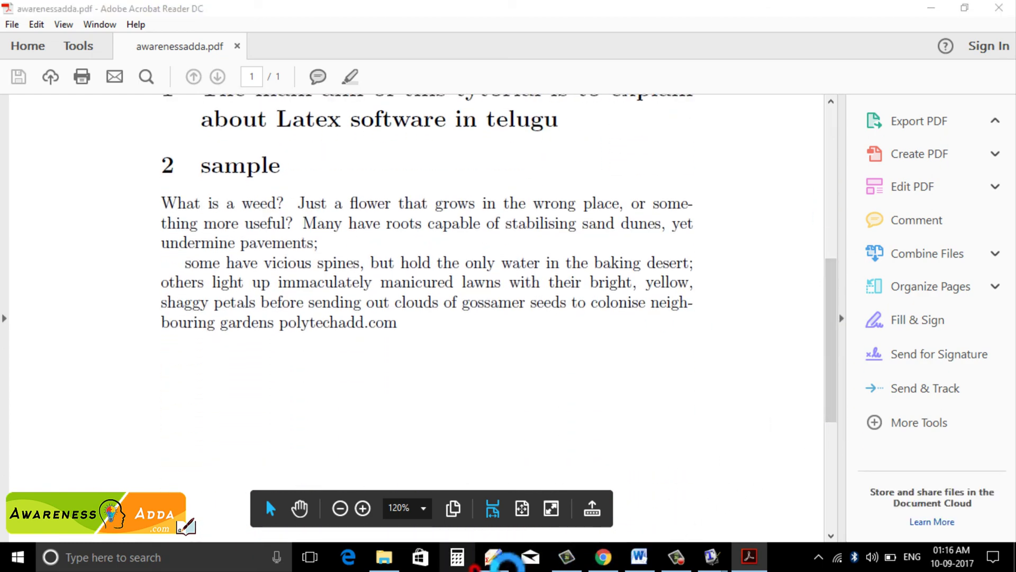
{"action": "left_click", "coordinate": [502, 559]}
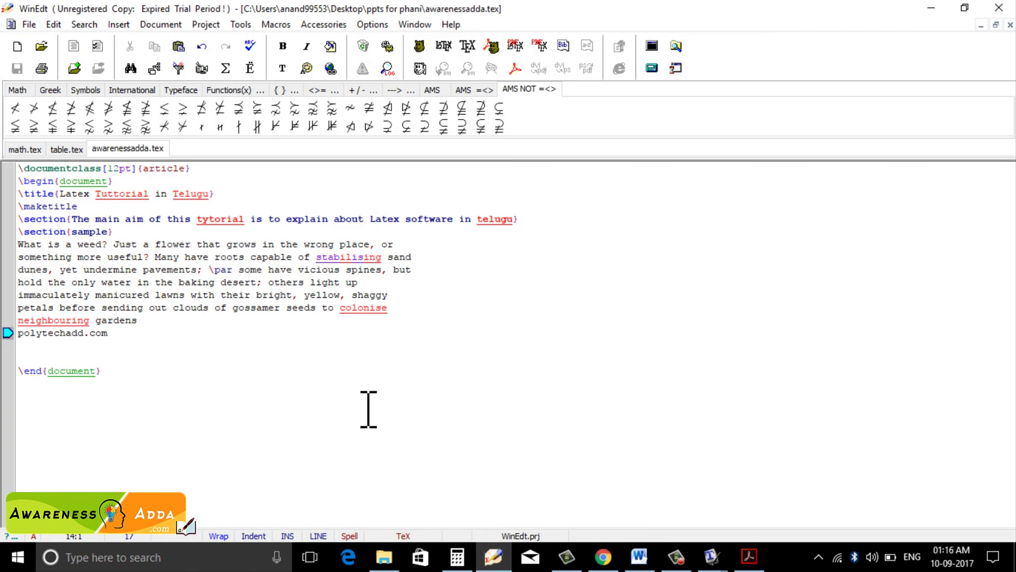
- Insert a \\ line break after 'neighbouring gardens' before polytechadd.com
{"action": "left_click", "coordinate": [140, 321]}
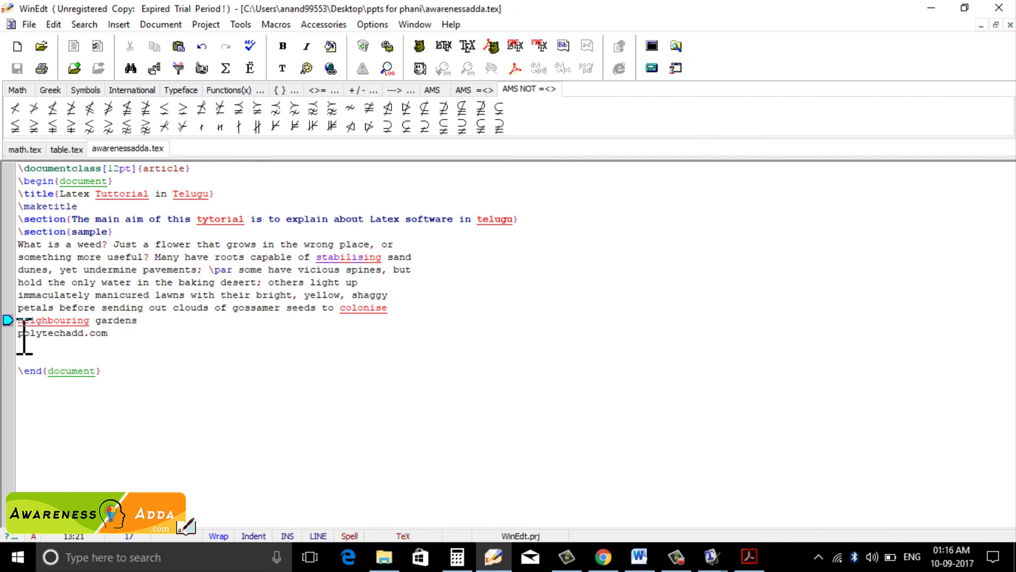
{"action": "left_click_drag", "start_coordinate": [21, 335], "coordinate": [113, 342]}
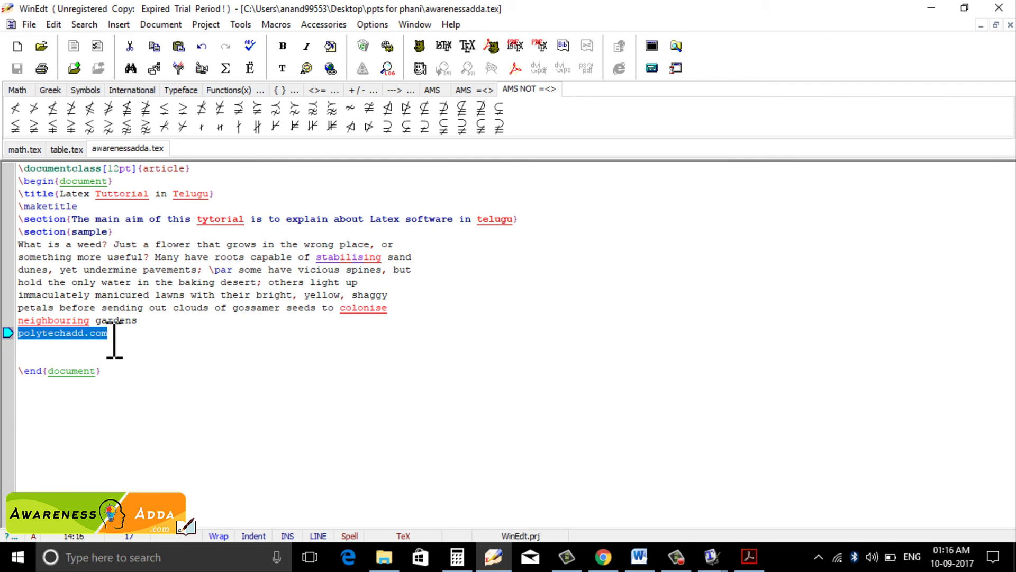
{"action": "left_click", "coordinate": [149, 318]}
{"action": "key", "text": "Delete"}
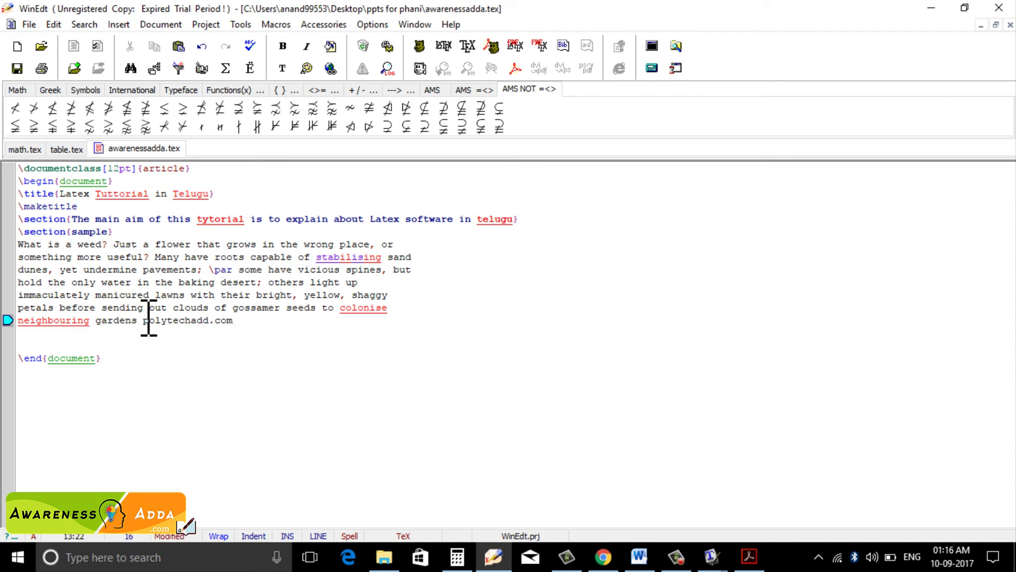
{"action": "key", "text": "Return"}
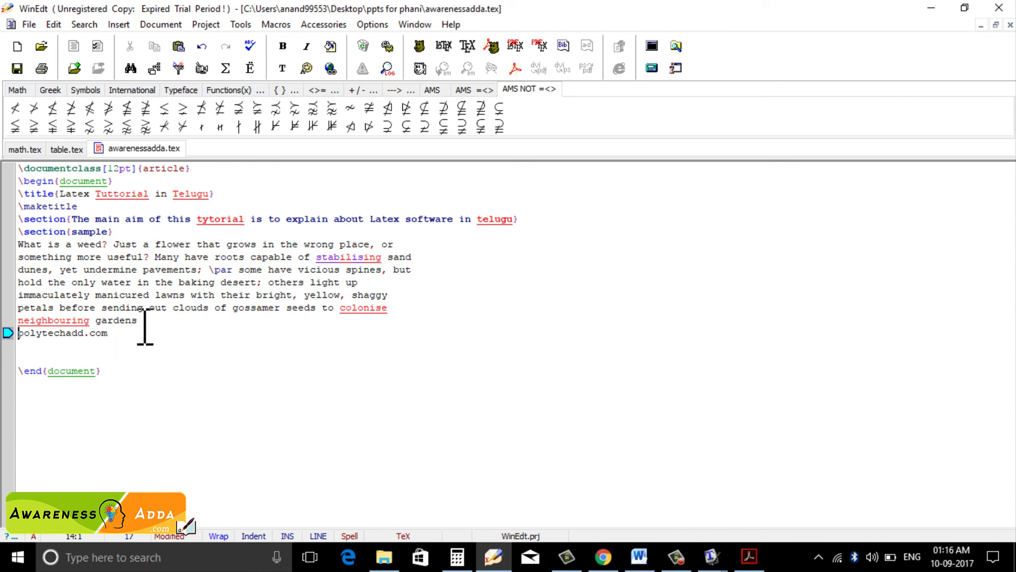
{"action": "left_click", "coordinate": [145, 322]}
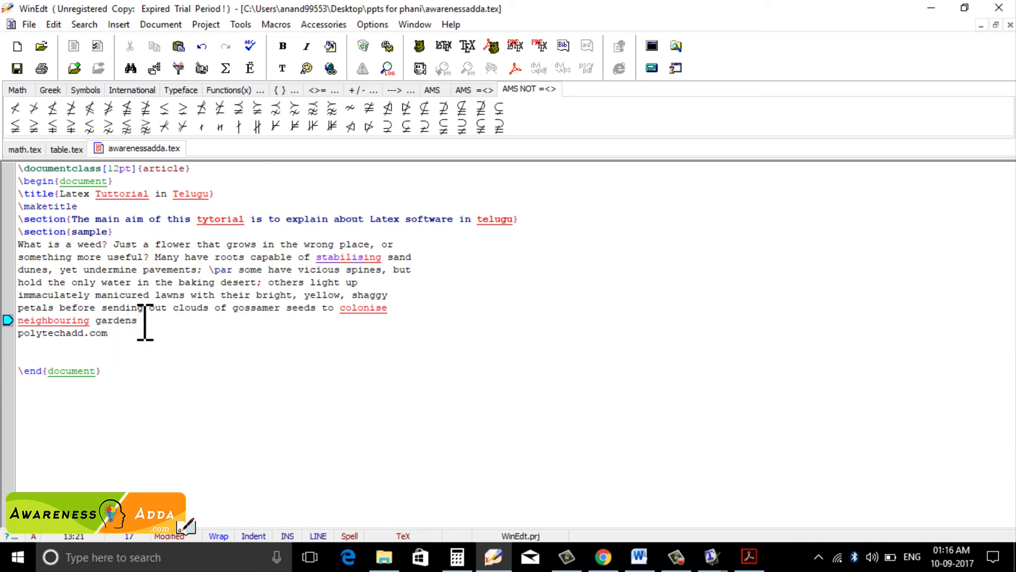
{"action": "type", "text": "\\"}
{"action": "key", "text": "Delete"}
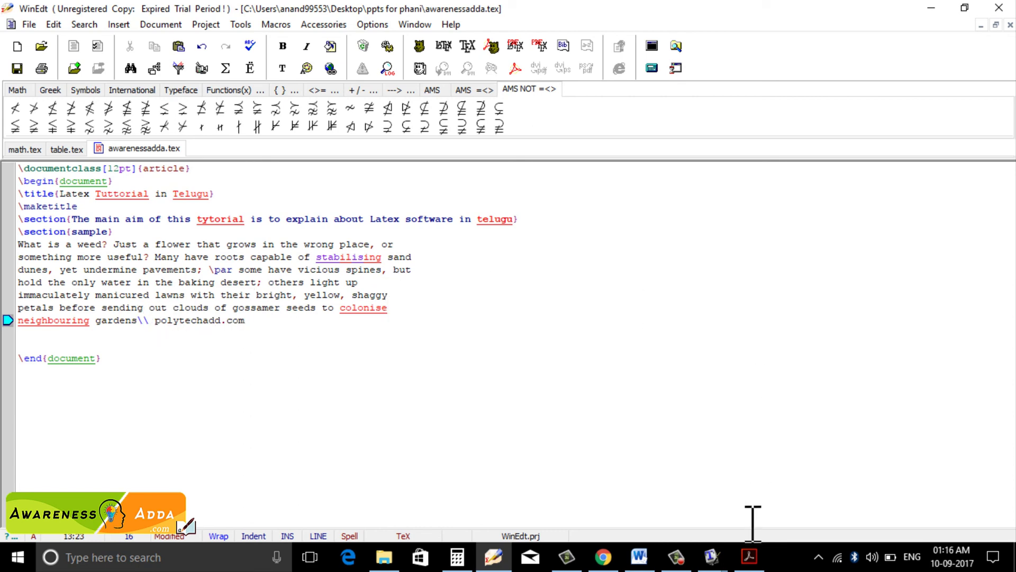
- Recompile the article to PDF and check polytechadd.com sits on its own line in Acrobat Reader
{"action": "left_click", "coordinate": [749, 557]}
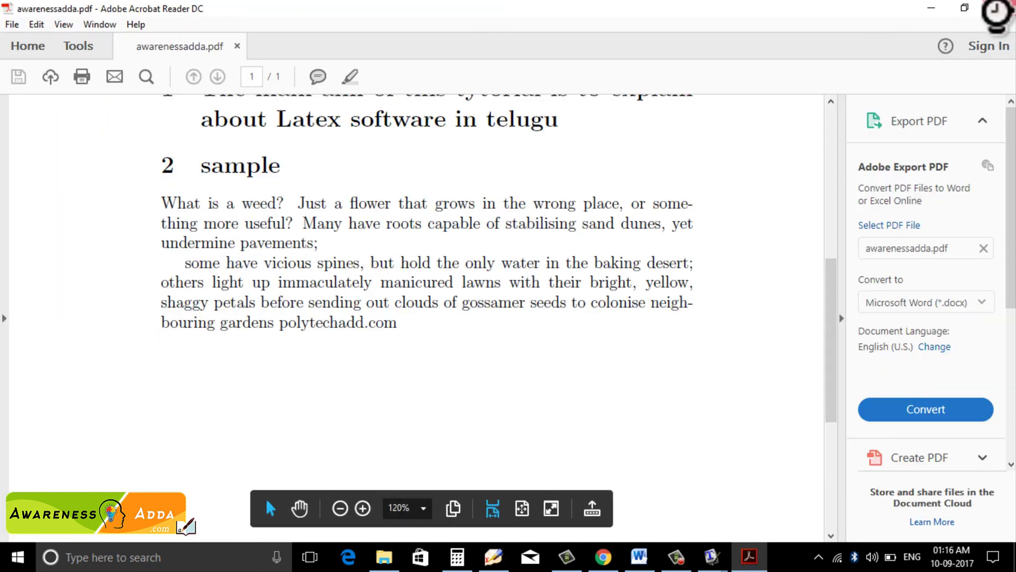
{"action": "left_click", "coordinate": [999, 8]}
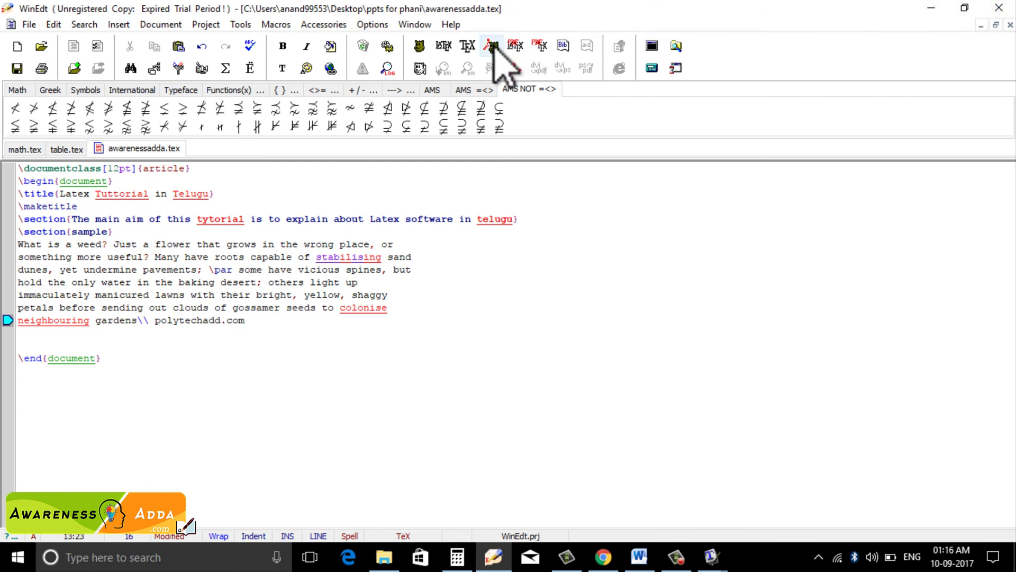
{"action": "left_click", "coordinate": [491, 46]}
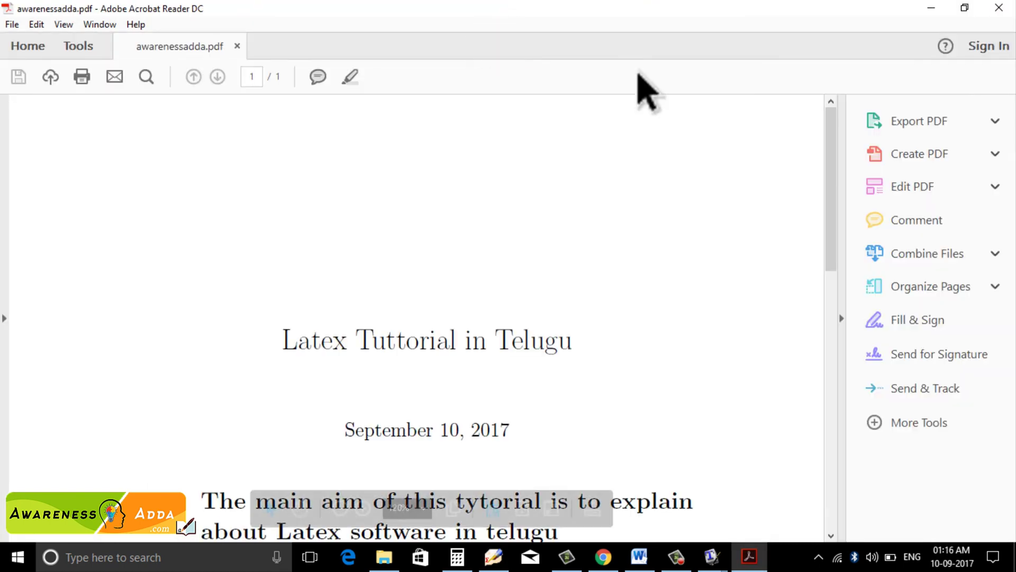
{"action": "left_click_drag", "start_coordinate": [832, 164], "coordinate": [815, 351]}
{"action": "left_click_drag", "start_coordinate": [158, 249], "coordinate": [284, 245]}
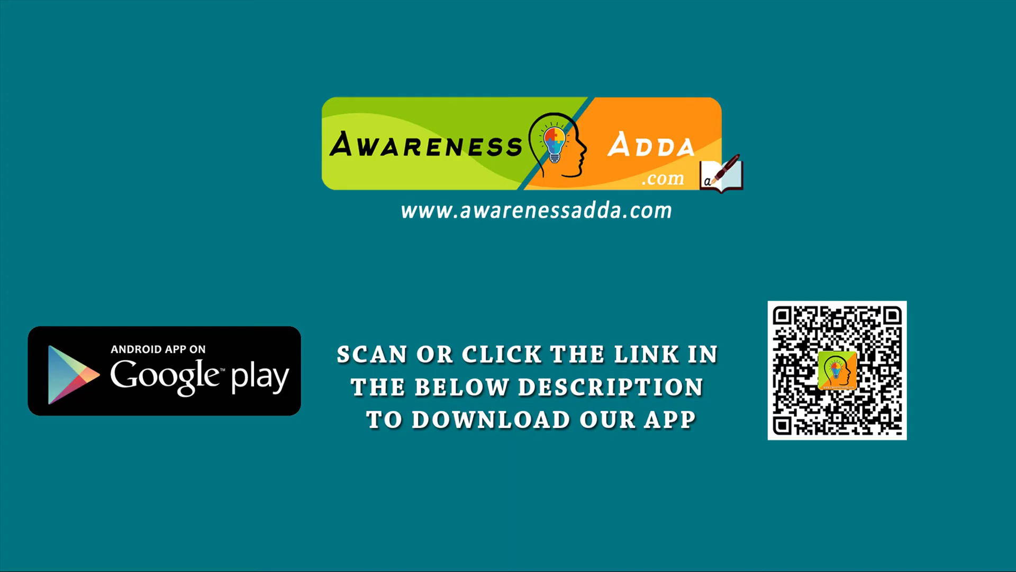